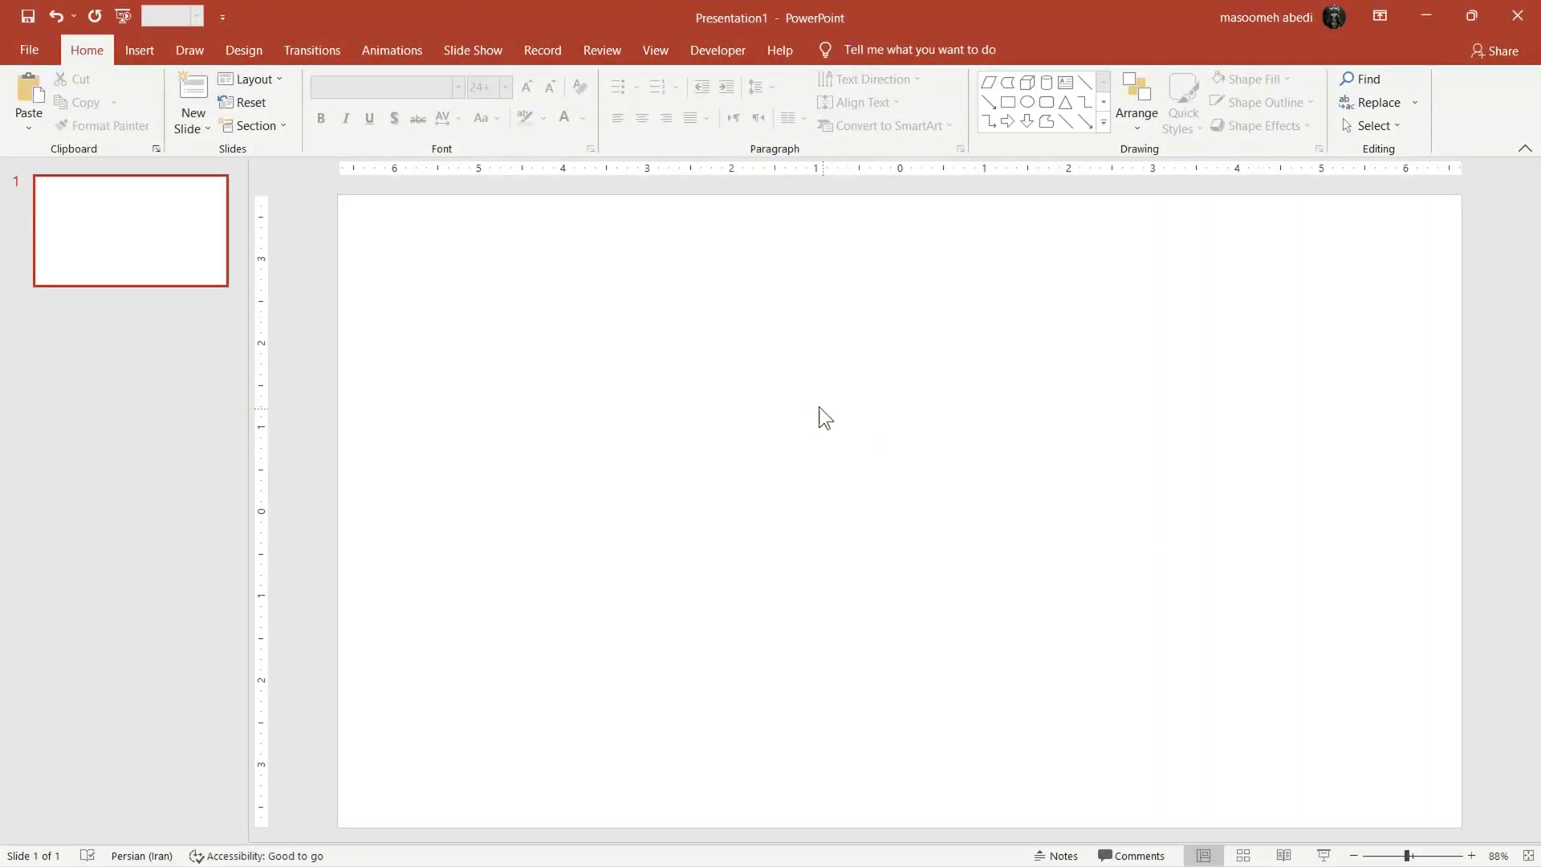
Step: Insert the white podium photo from this device as the slide backdrop
{"action": "left_click", "coordinate": [139, 50]}
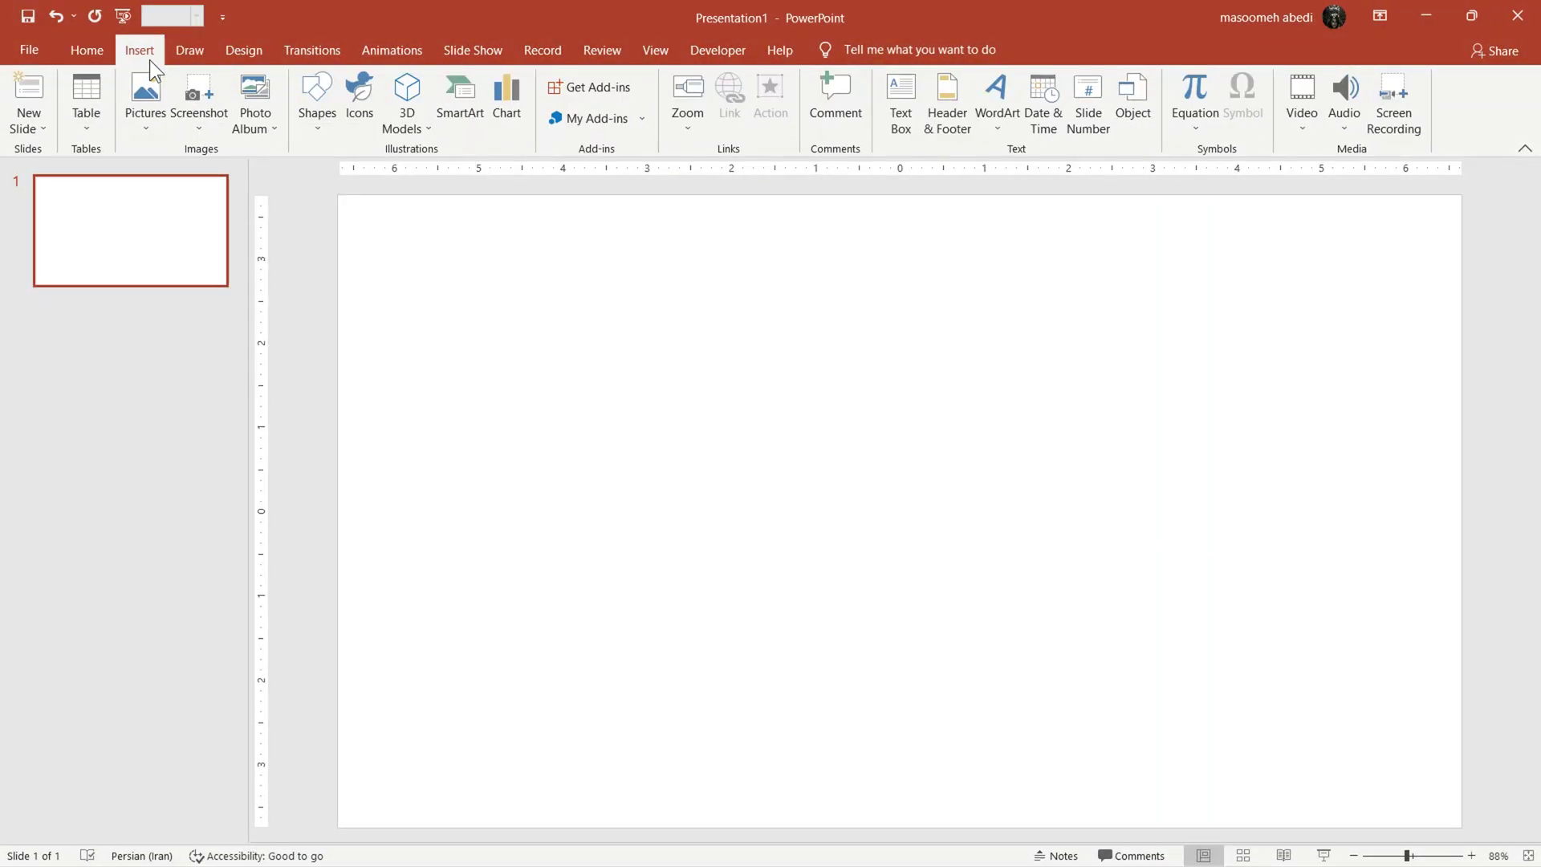
{"action": "left_click", "coordinate": [146, 111]}
{"action": "left_click", "coordinate": [147, 174]}
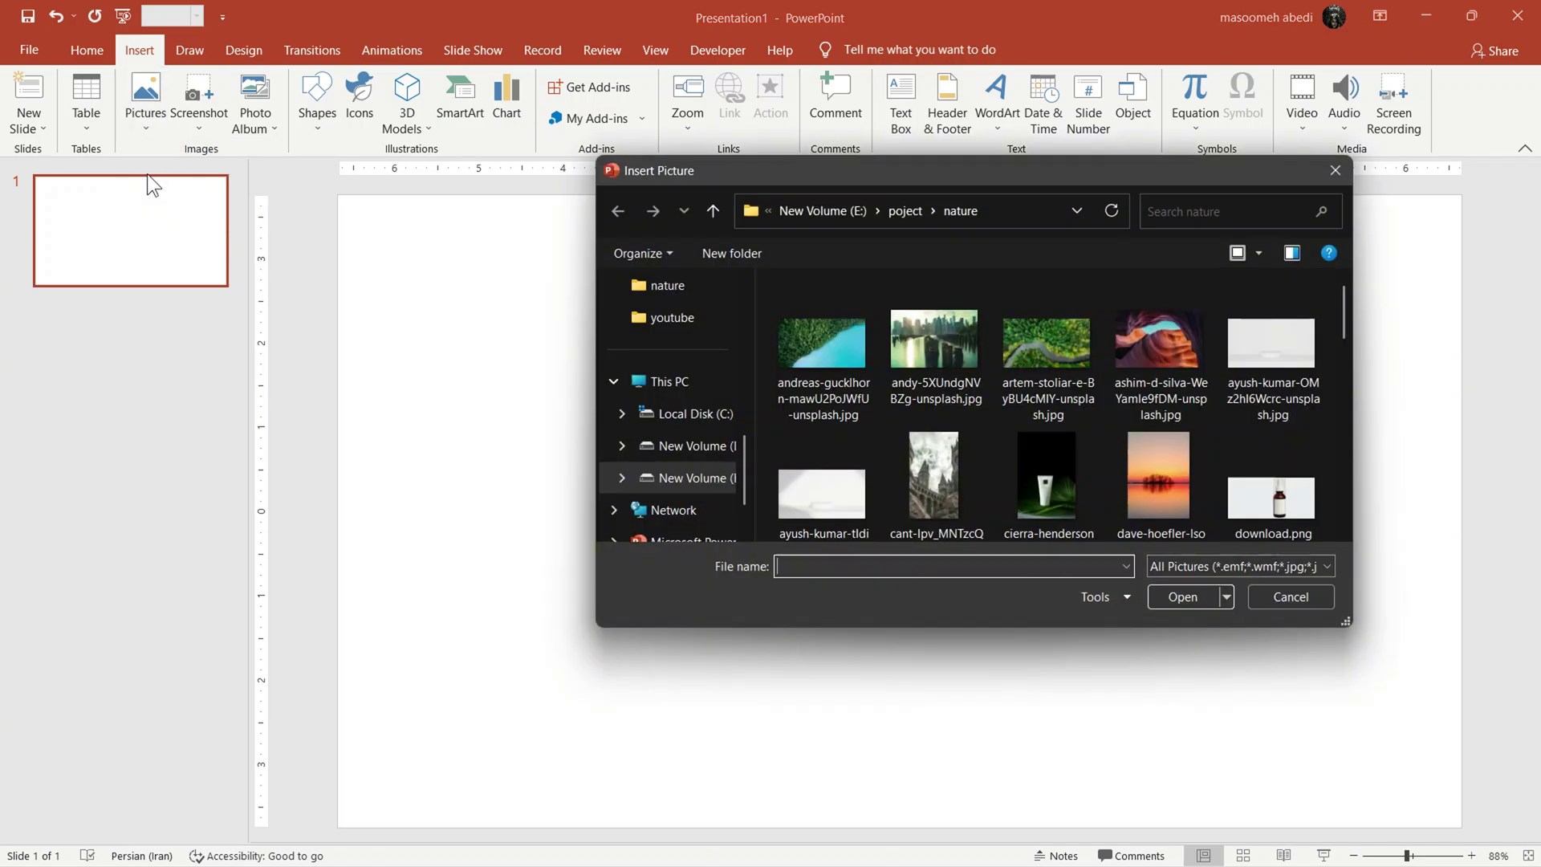
{"action": "left_click", "coordinate": [824, 487]}
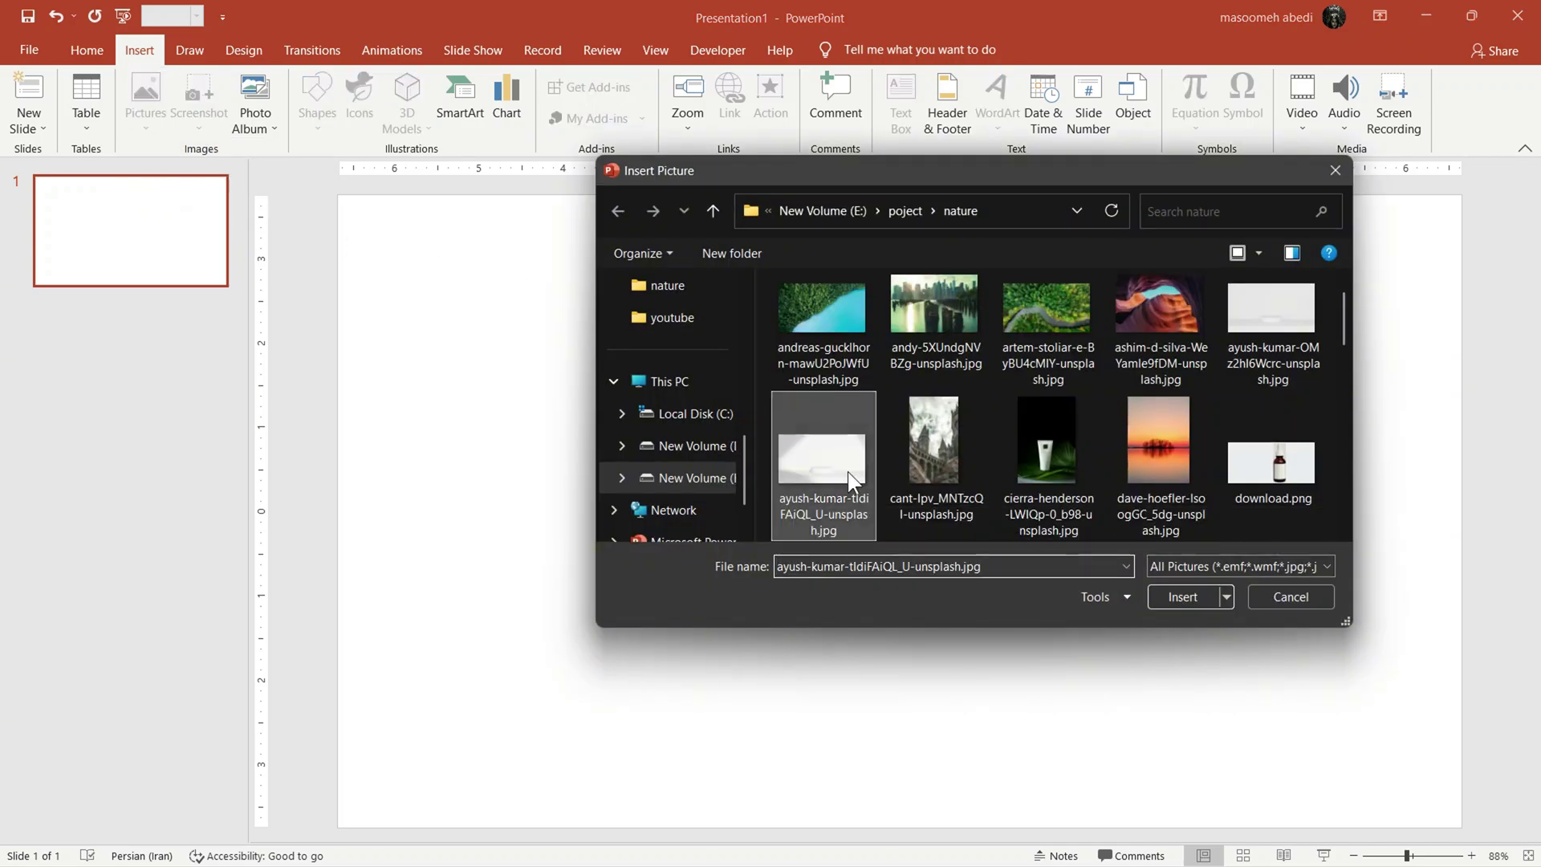
{"action": "left_click", "coordinate": [1179, 596]}
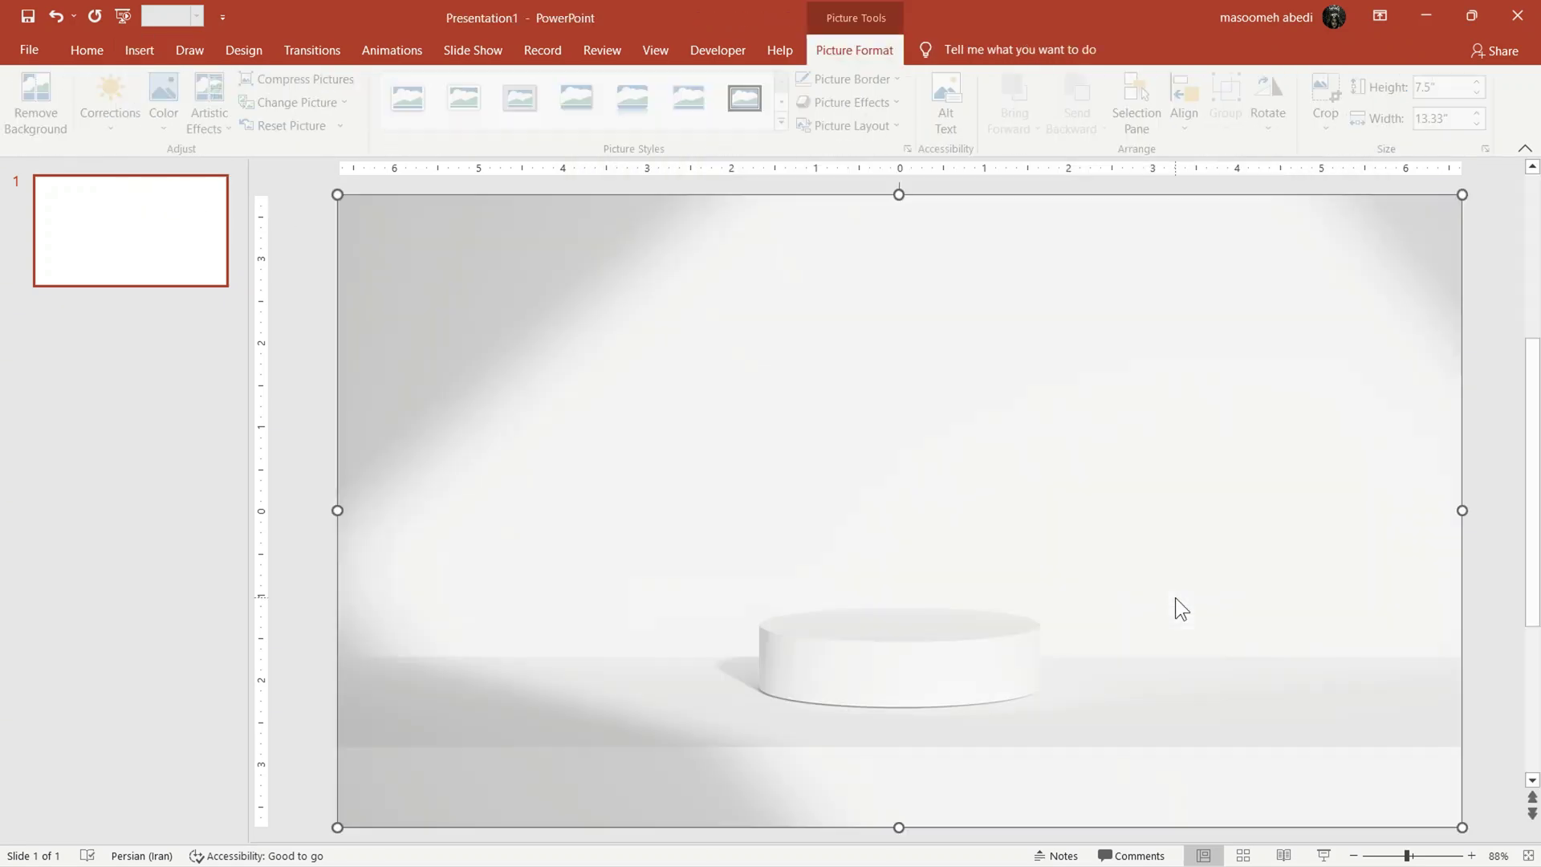
Step: Insert Picture2.png, the GlowSkin cream tubes image, onto the podium
{"action": "left_click", "coordinate": [134, 44]}
{"action": "left_click", "coordinate": [142, 102]}
{"action": "left_click", "coordinate": [190, 179]}
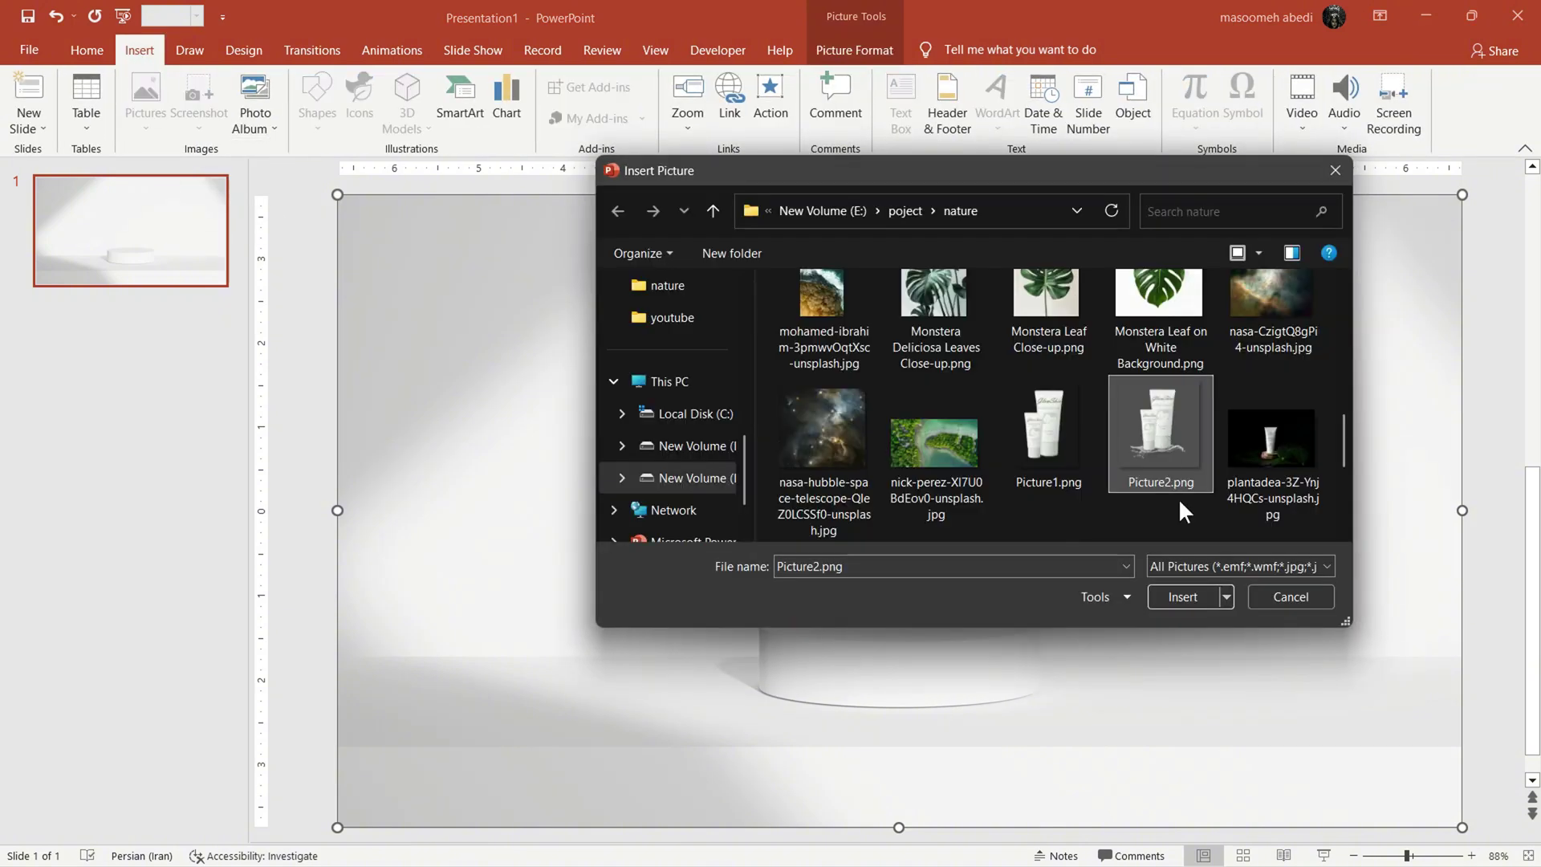
{"action": "double_click", "coordinate": [1156, 458]}
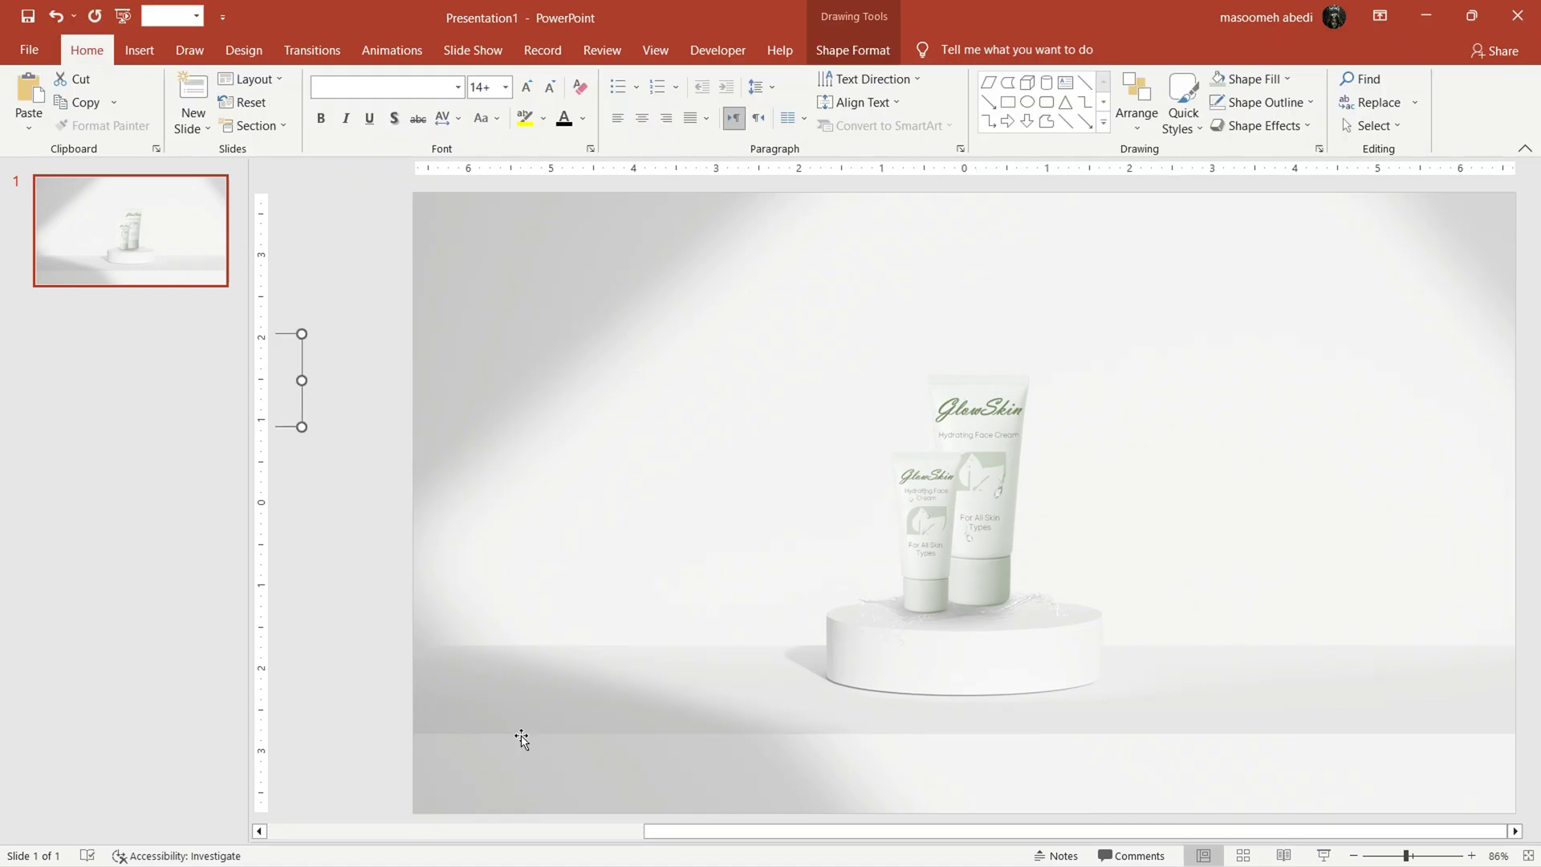
{"action": "scroll", "coordinate": [520, 738], "scroll_direction": "left", "scroll_amount": 8}
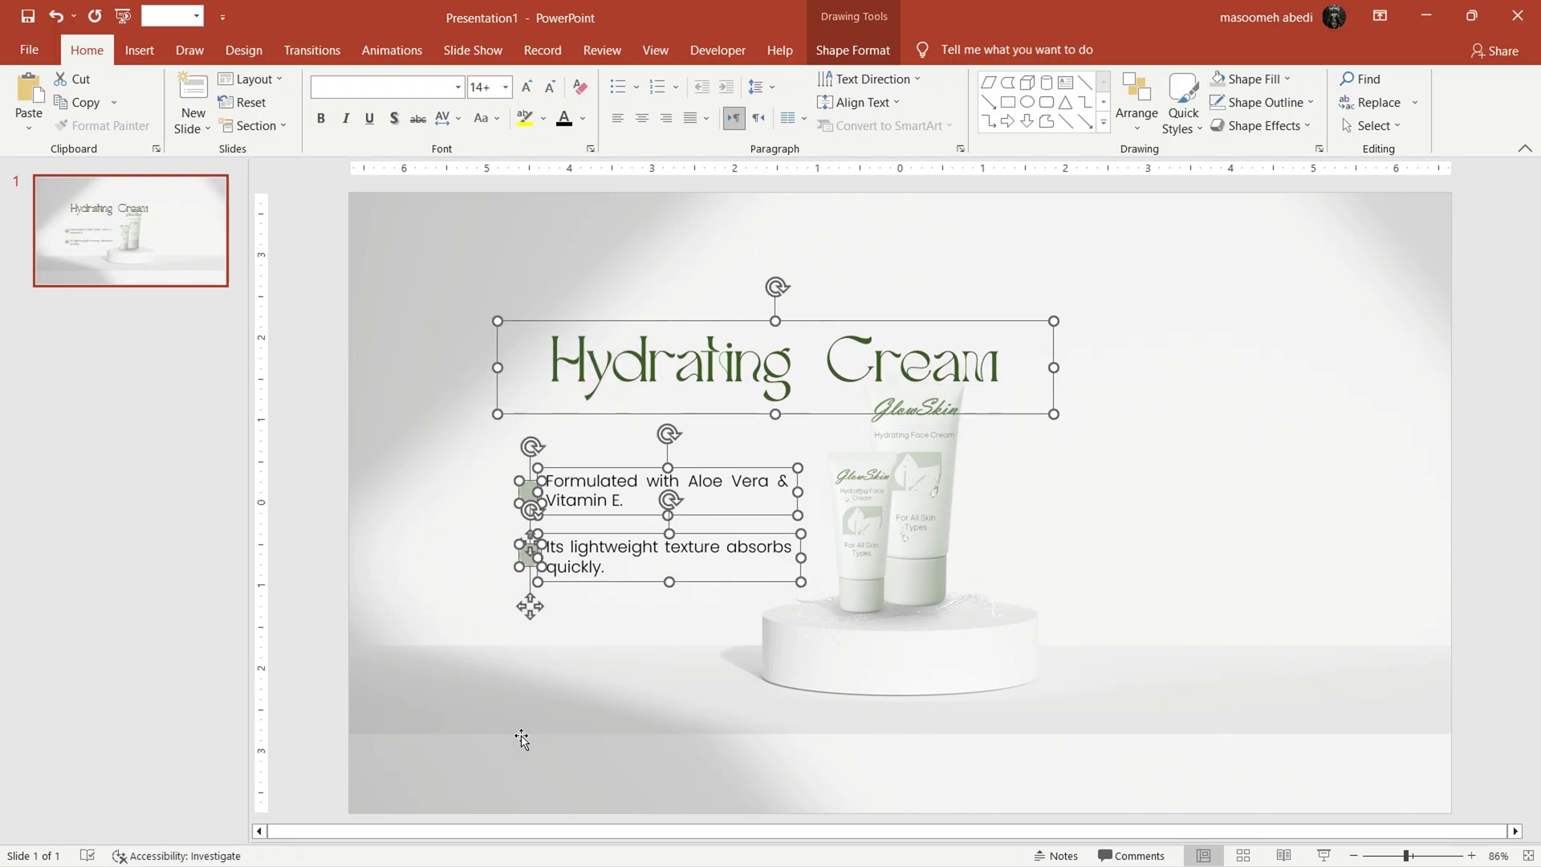
Step: Nudge the text up and give both feature text boxes Multiple line spacing
{"action": "key", "text": "Up"}
{"action": "key", "text": "Up"}
{"action": "key", "text": "Up"}
{"action": "left_click", "coordinate": [585, 486]}
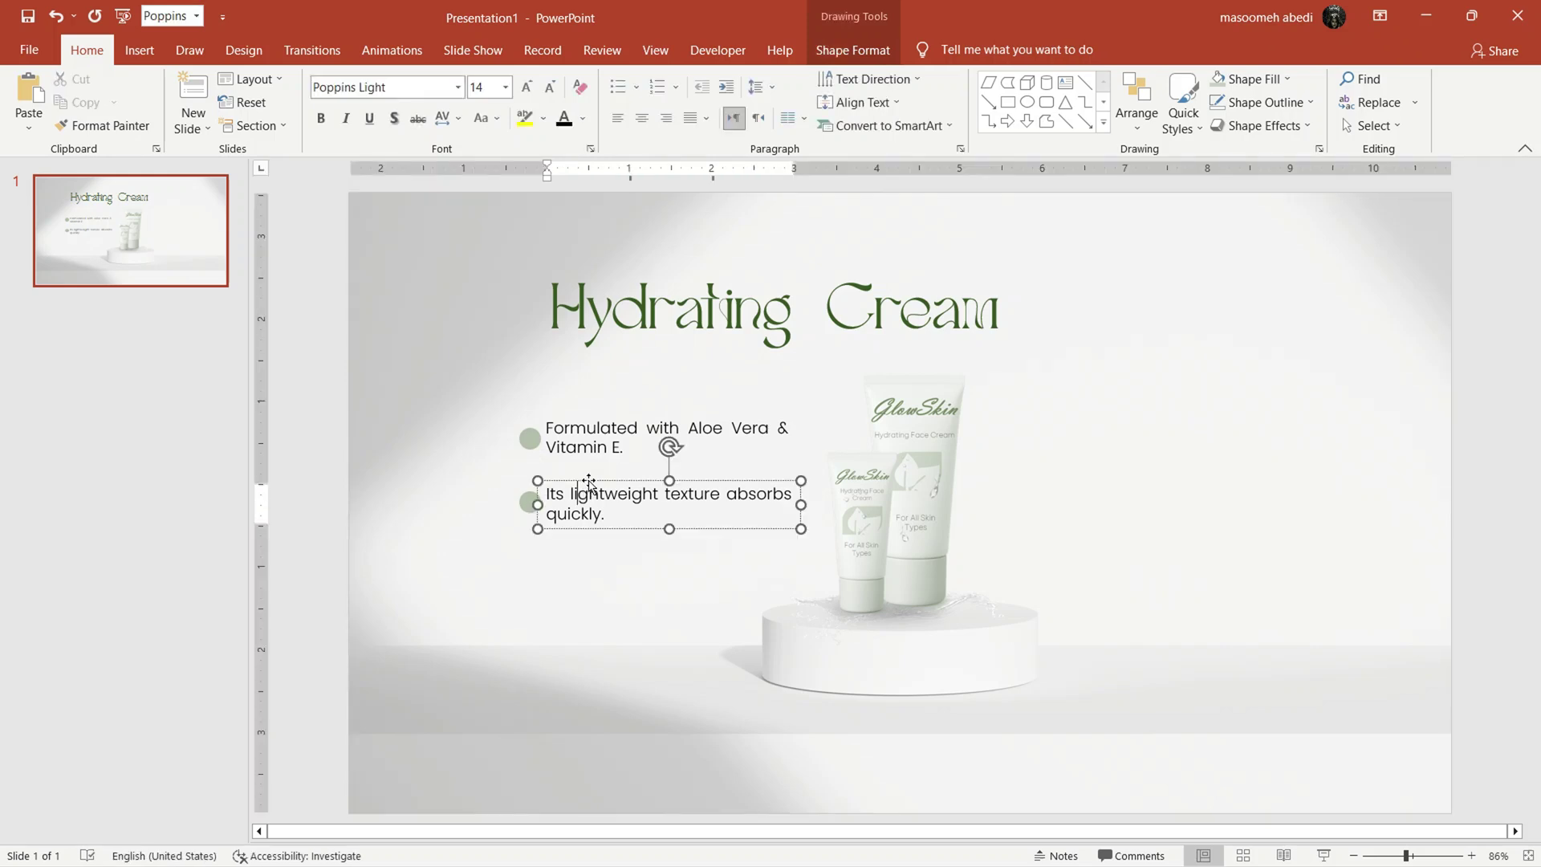
{"action": "key", "text": "Escape"}
{"action": "left_click", "coordinate": [605, 427], "text": "shift"}
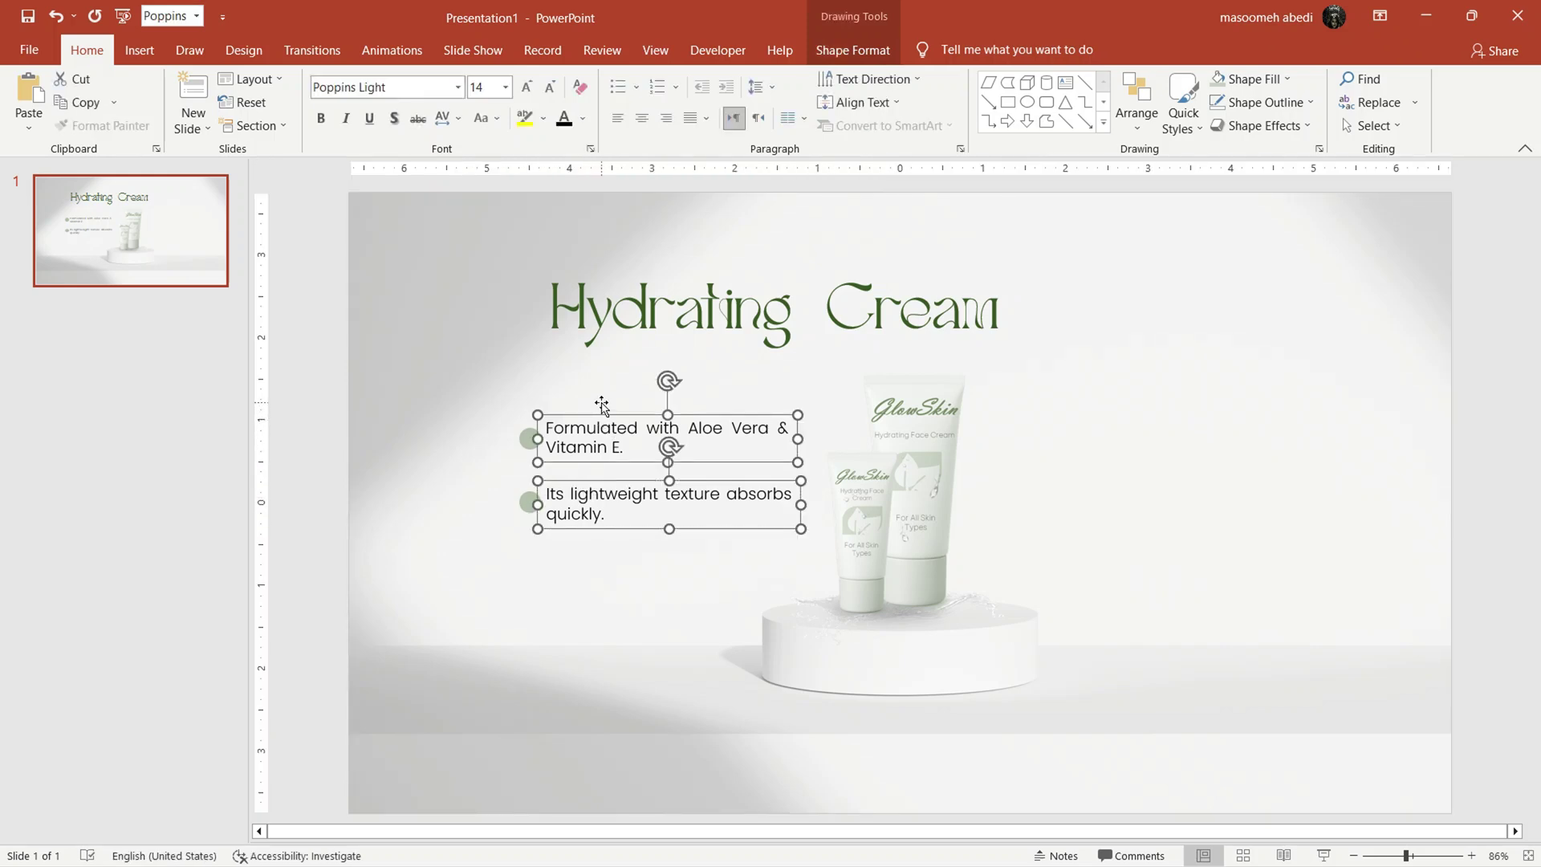
{"action": "left_click", "coordinate": [769, 87]}
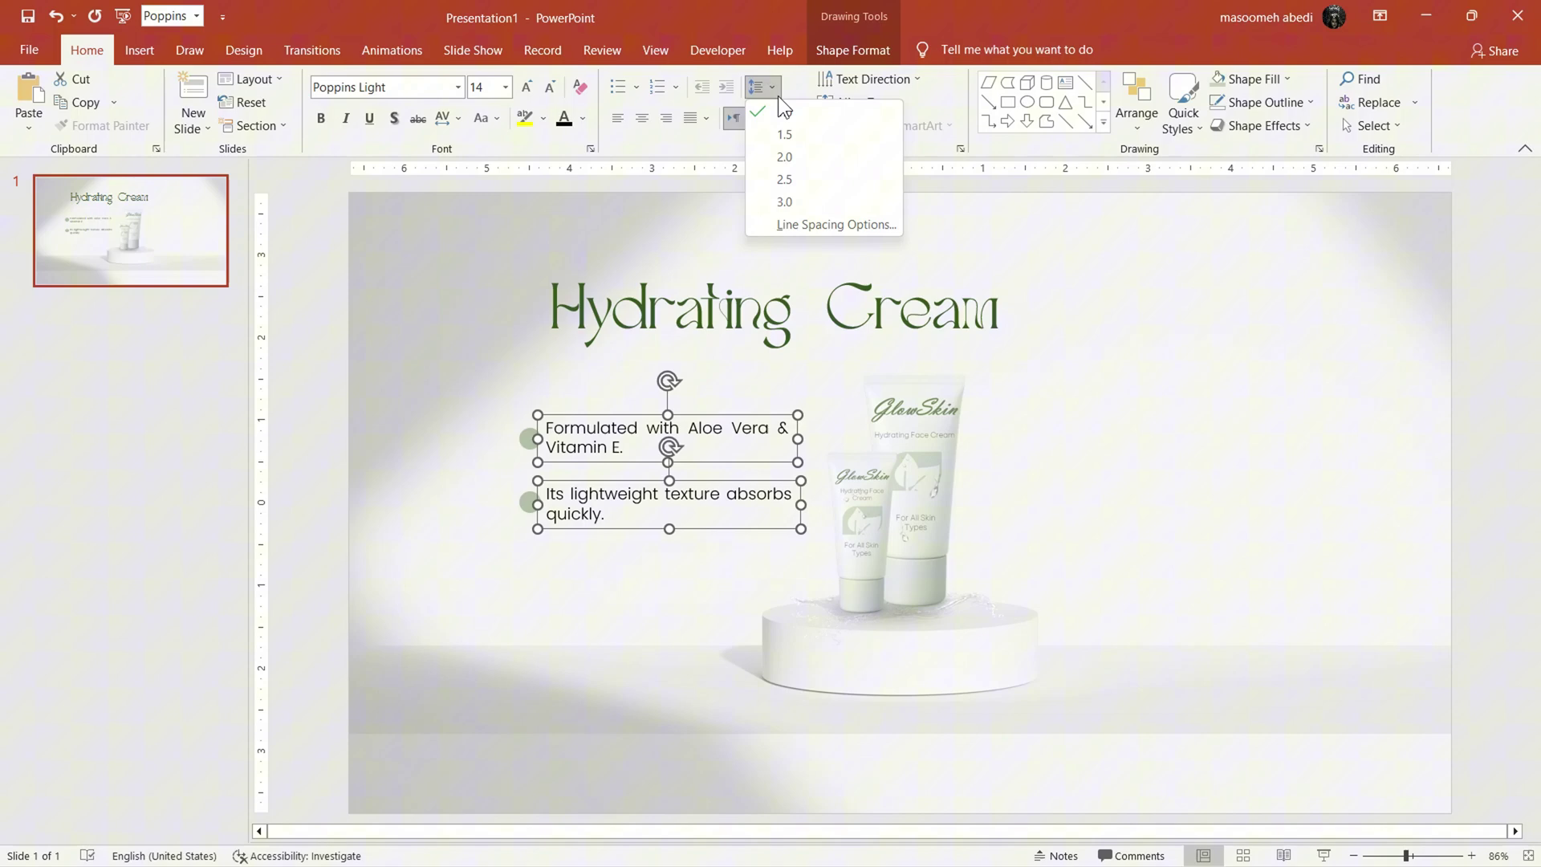
{"action": "left_click", "coordinate": [782, 227]}
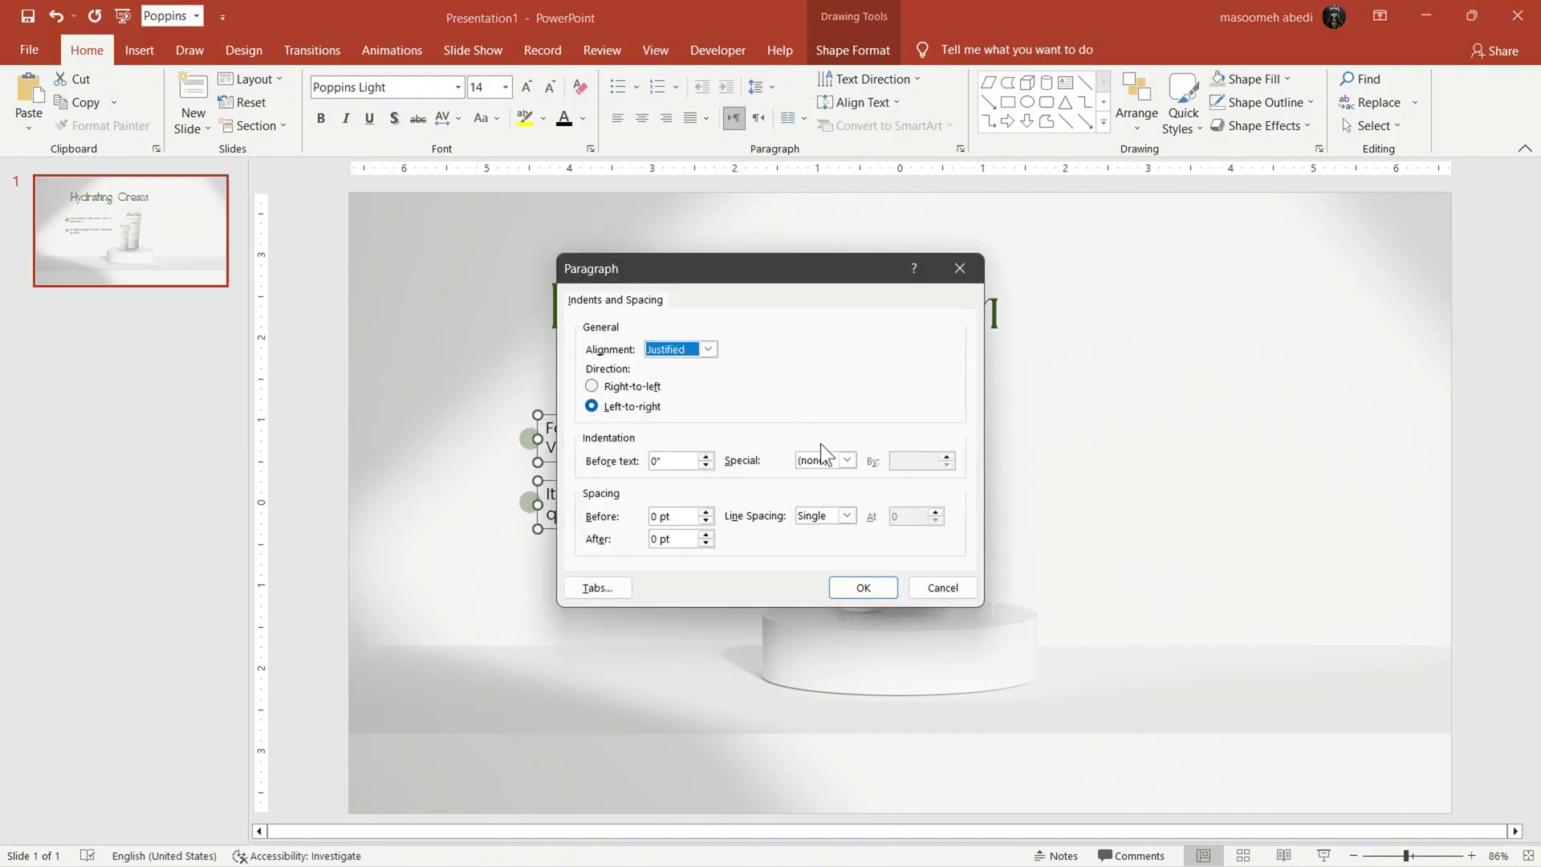
{"action": "left_click", "coordinate": [845, 517]}
{"action": "left_click", "coordinate": [837, 612]}
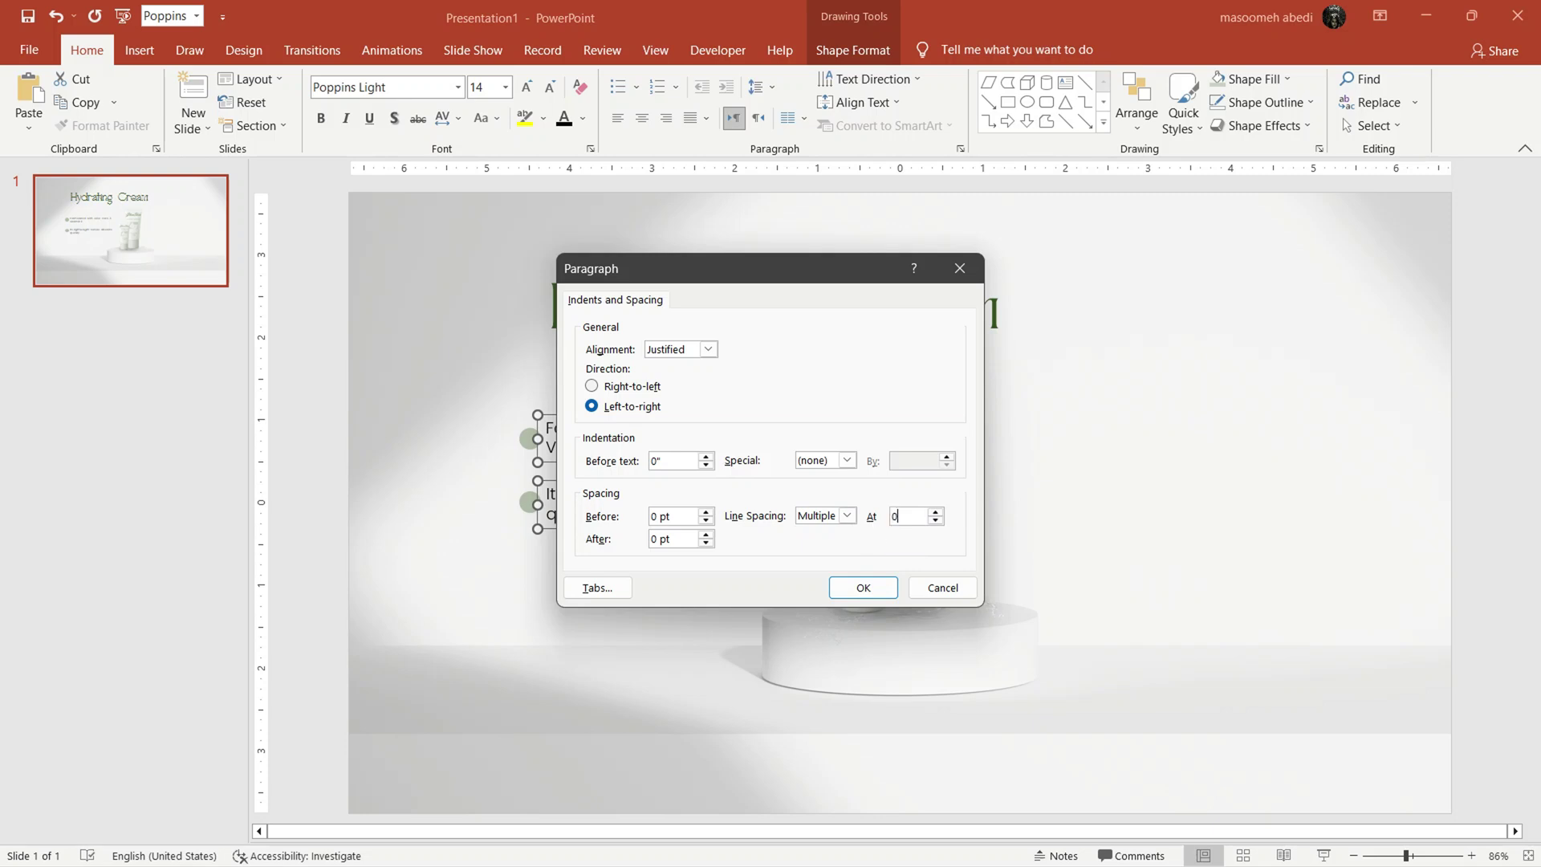
{"action": "left_click", "coordinate": [863, 588]}
Step: Nudge the round bullet markers up to line up with the feature text
{"action": "left_click", "coordinate": [534, 507]}
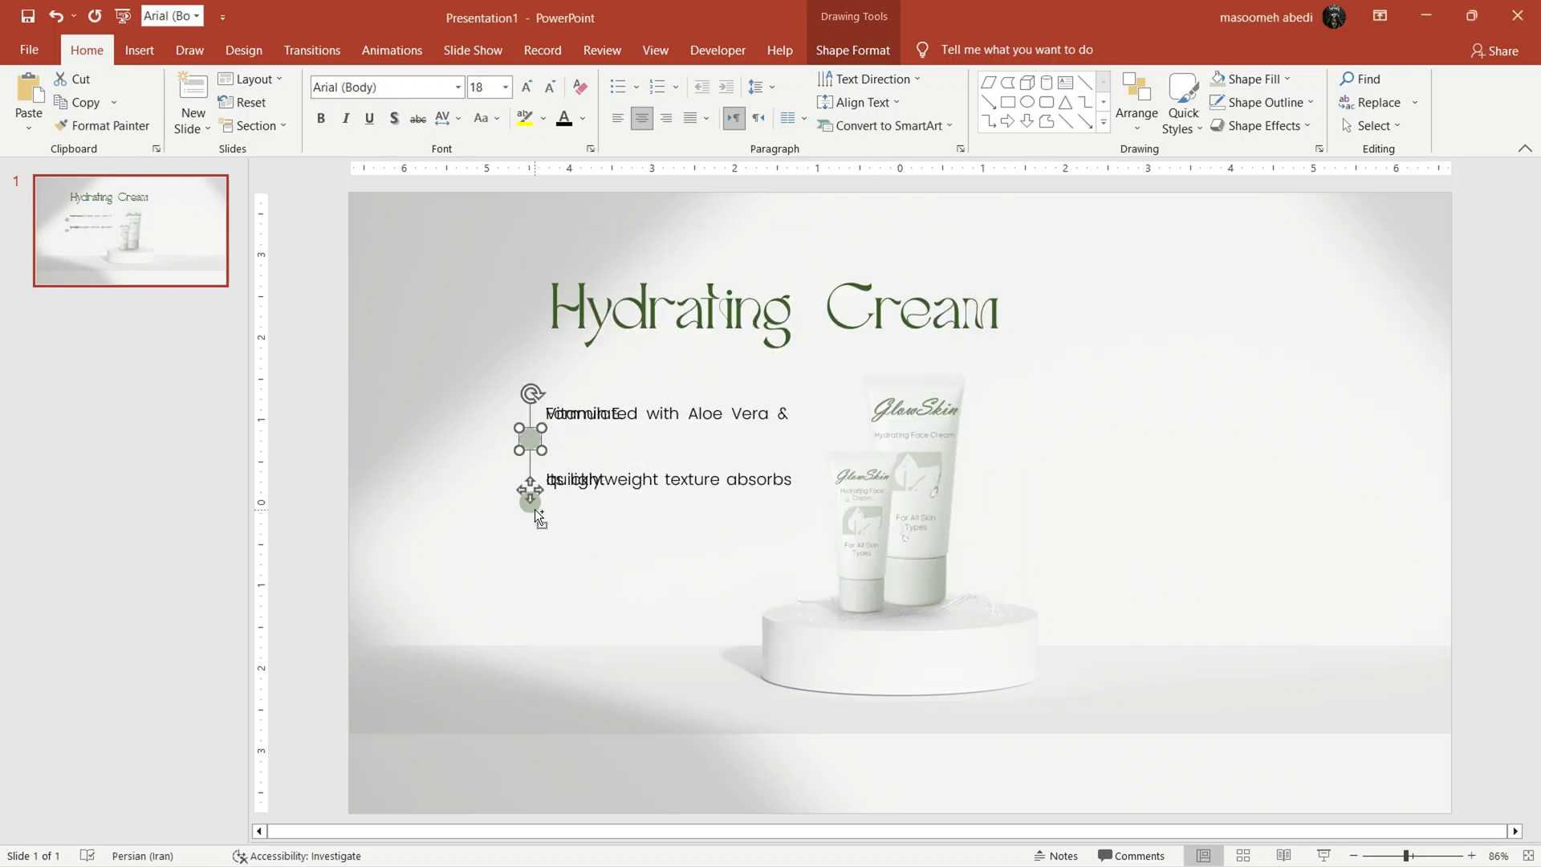
{"action": "key", "text": "Up"}
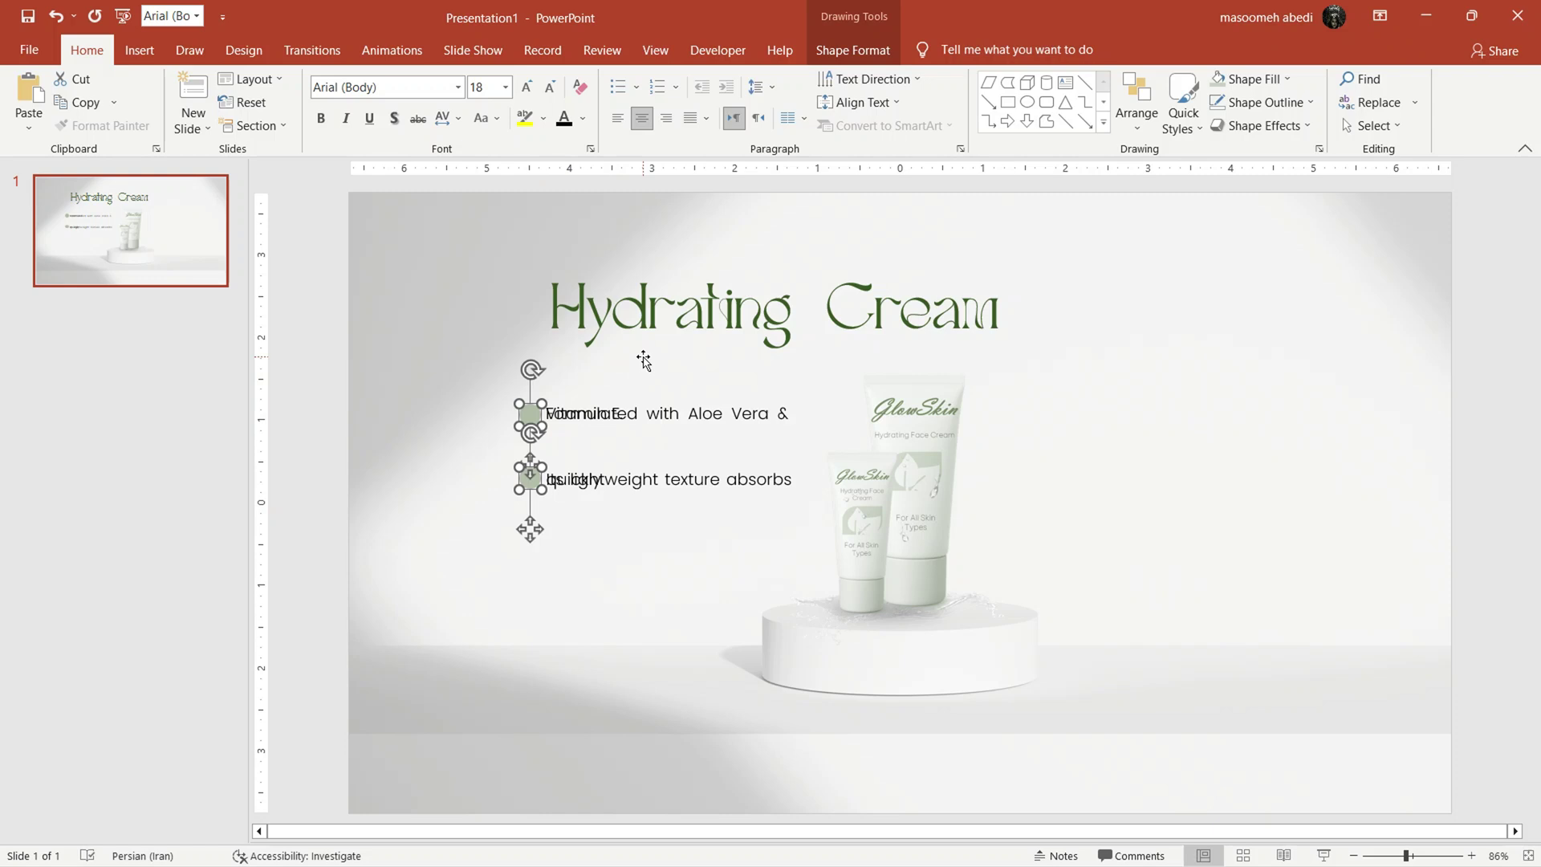
{"action": "left_click", "coordinate": [681, 308]}
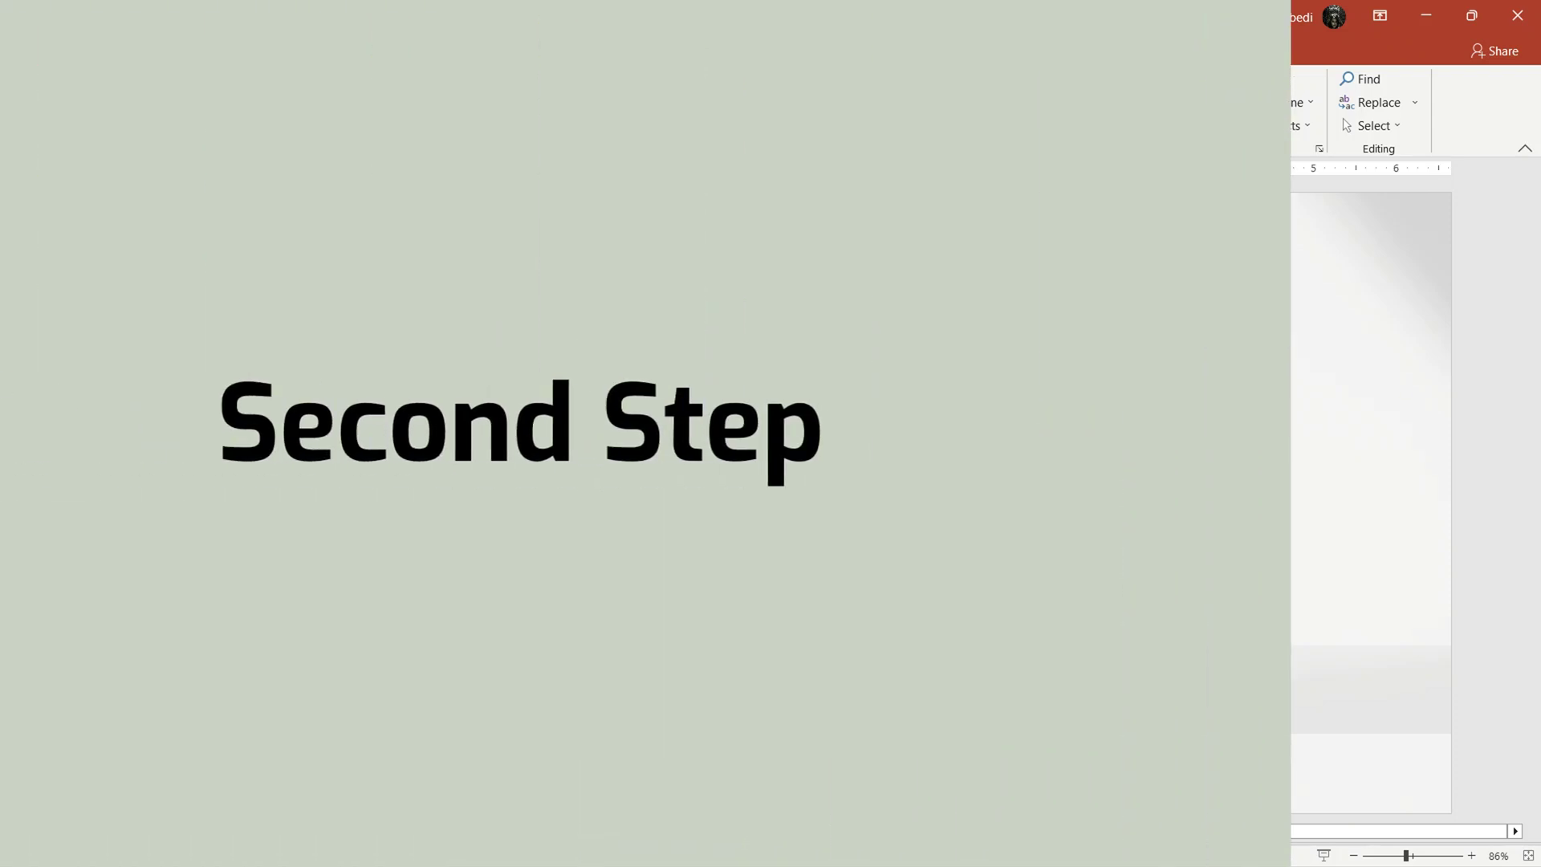
Step: Draw a closed freeform leaf outline to the right of the cream tubes
{"action": "left_click", "coordinate": [138, 49]}
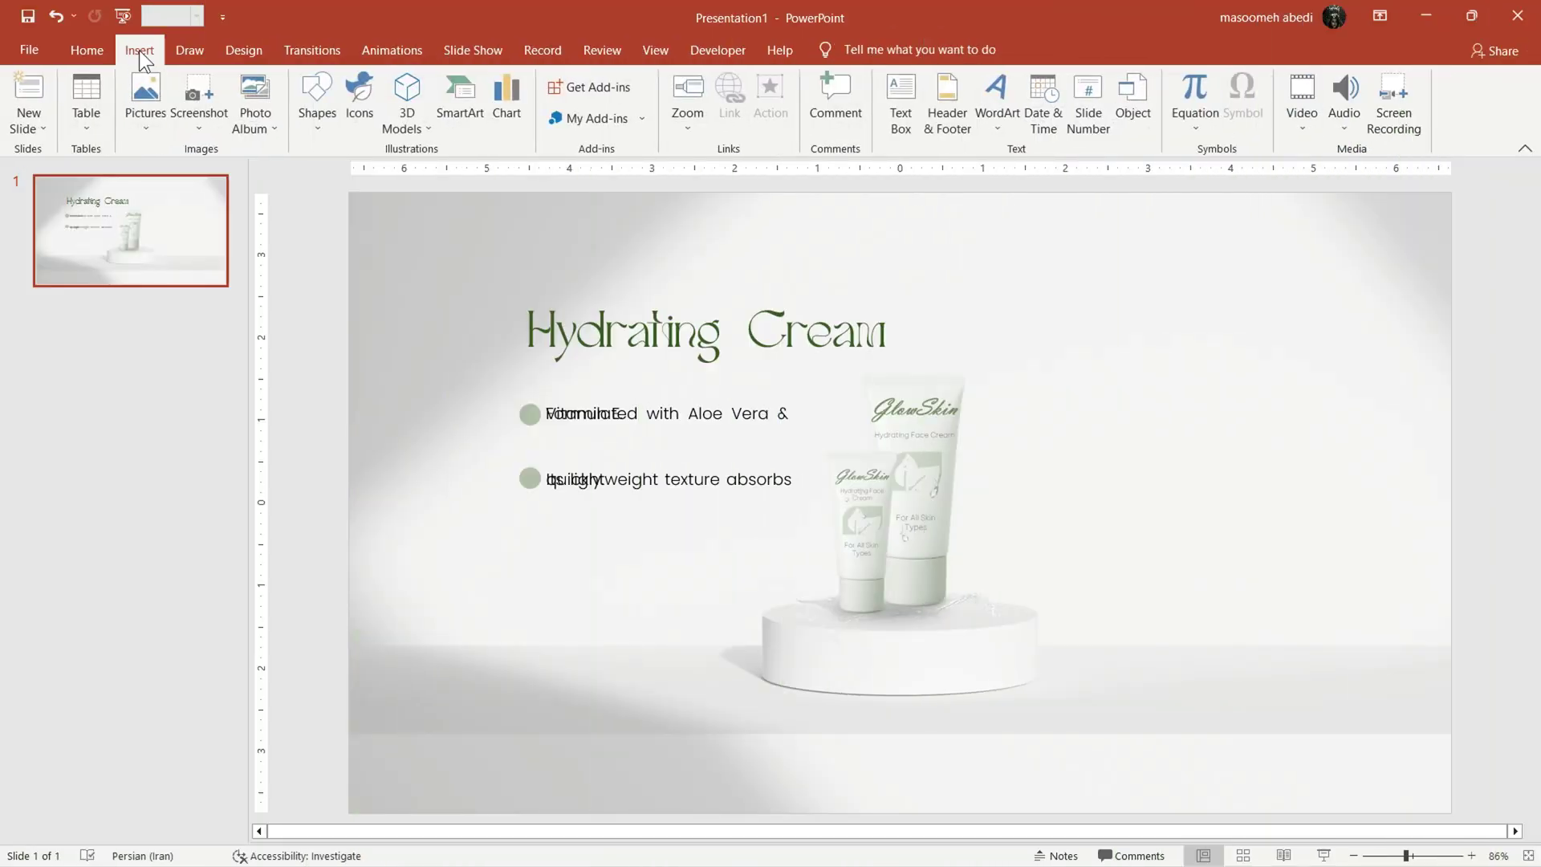
{"action": "left_click", "coordinate": [316, 102]}
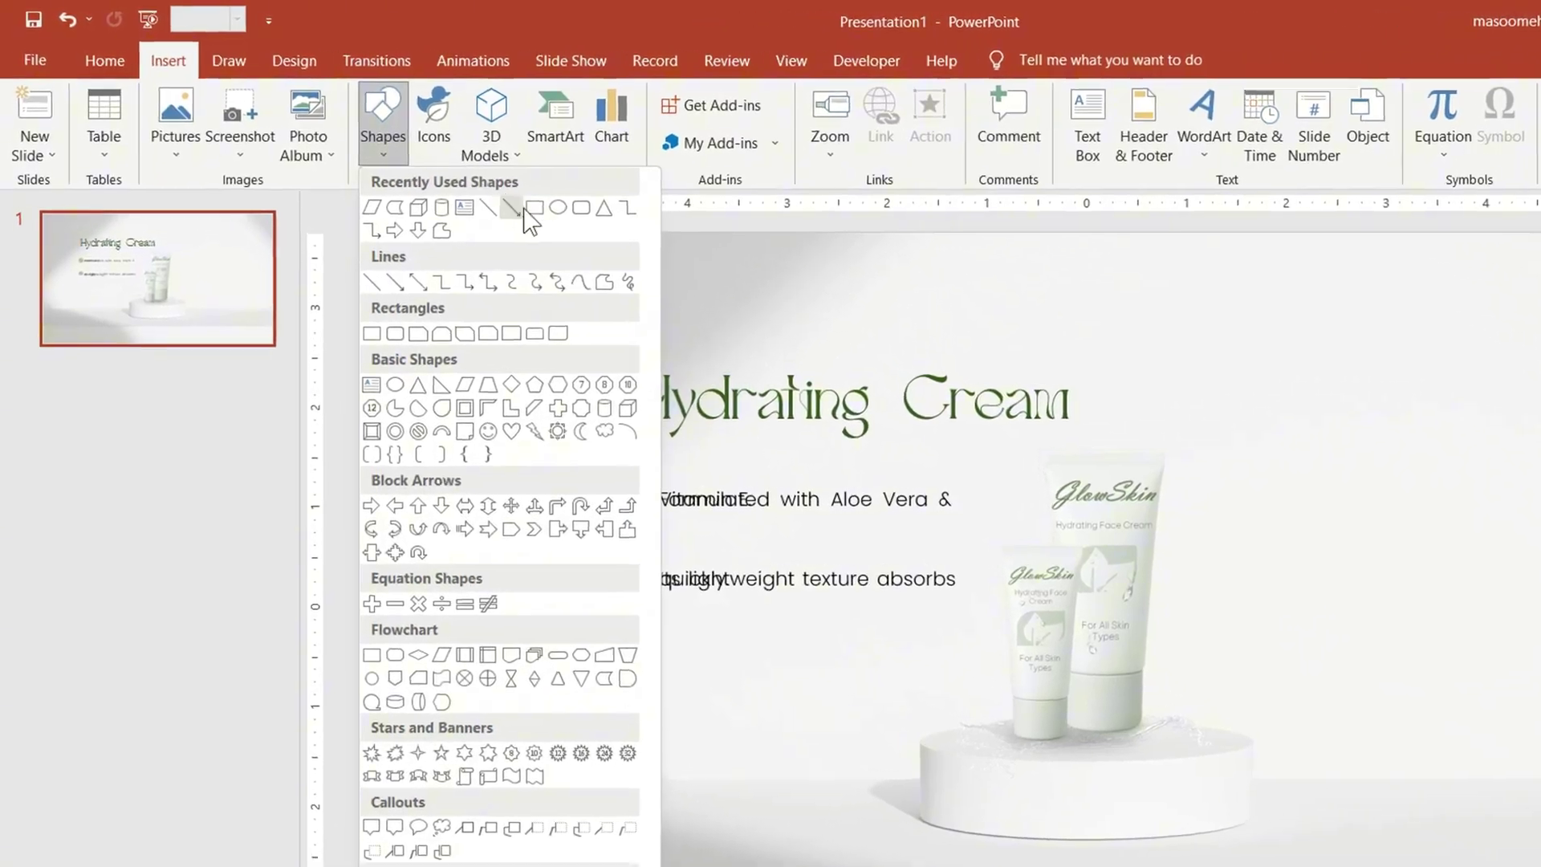
{"action": "left_click", "coordinate": [656, 320]}
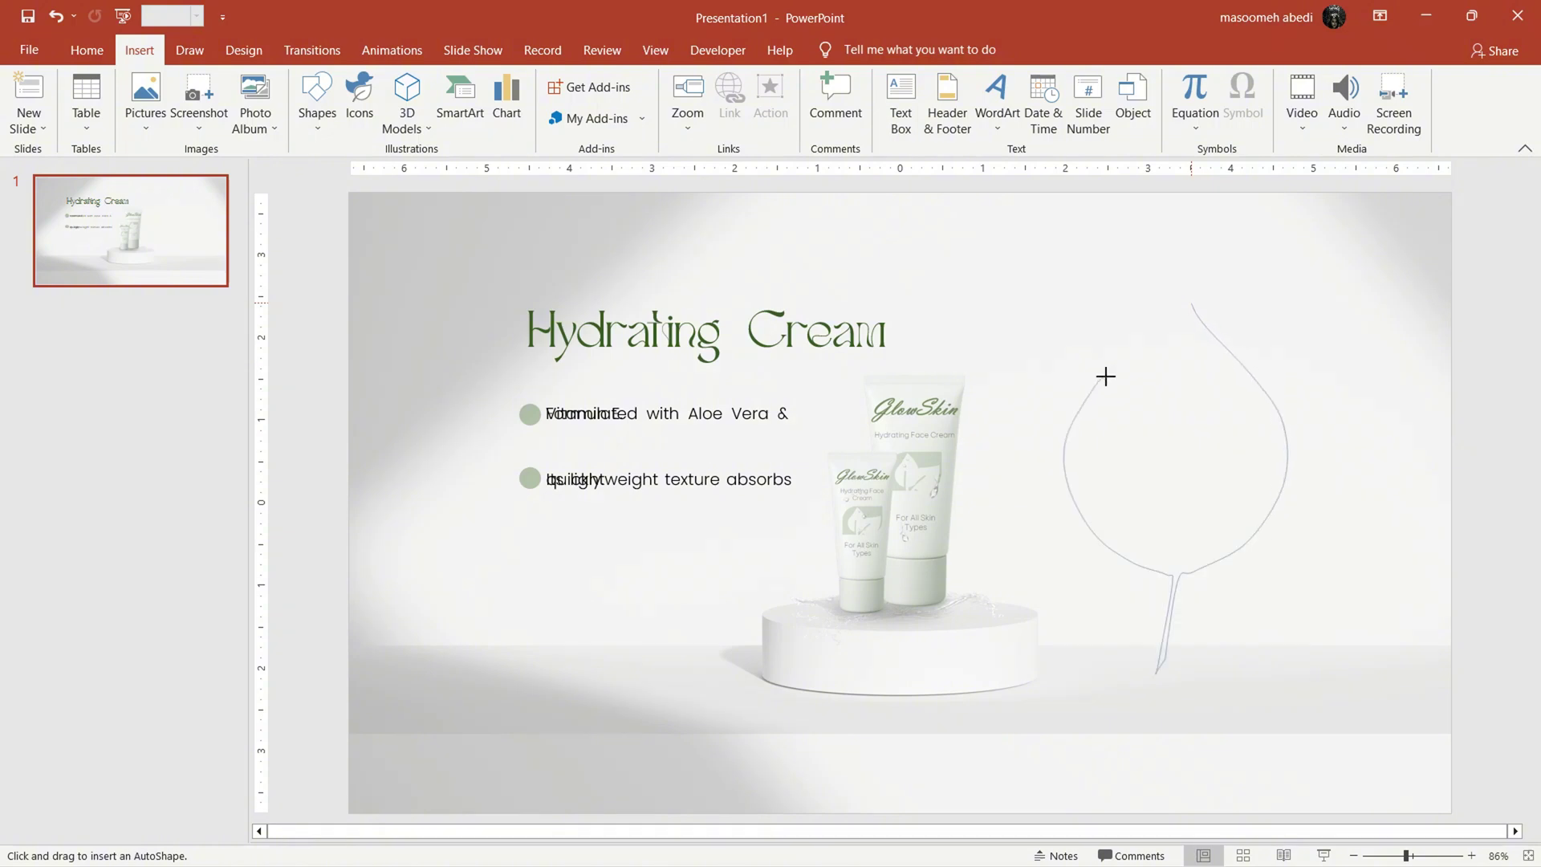
{"action": "left_click", "coordinate": [1159, 340]}
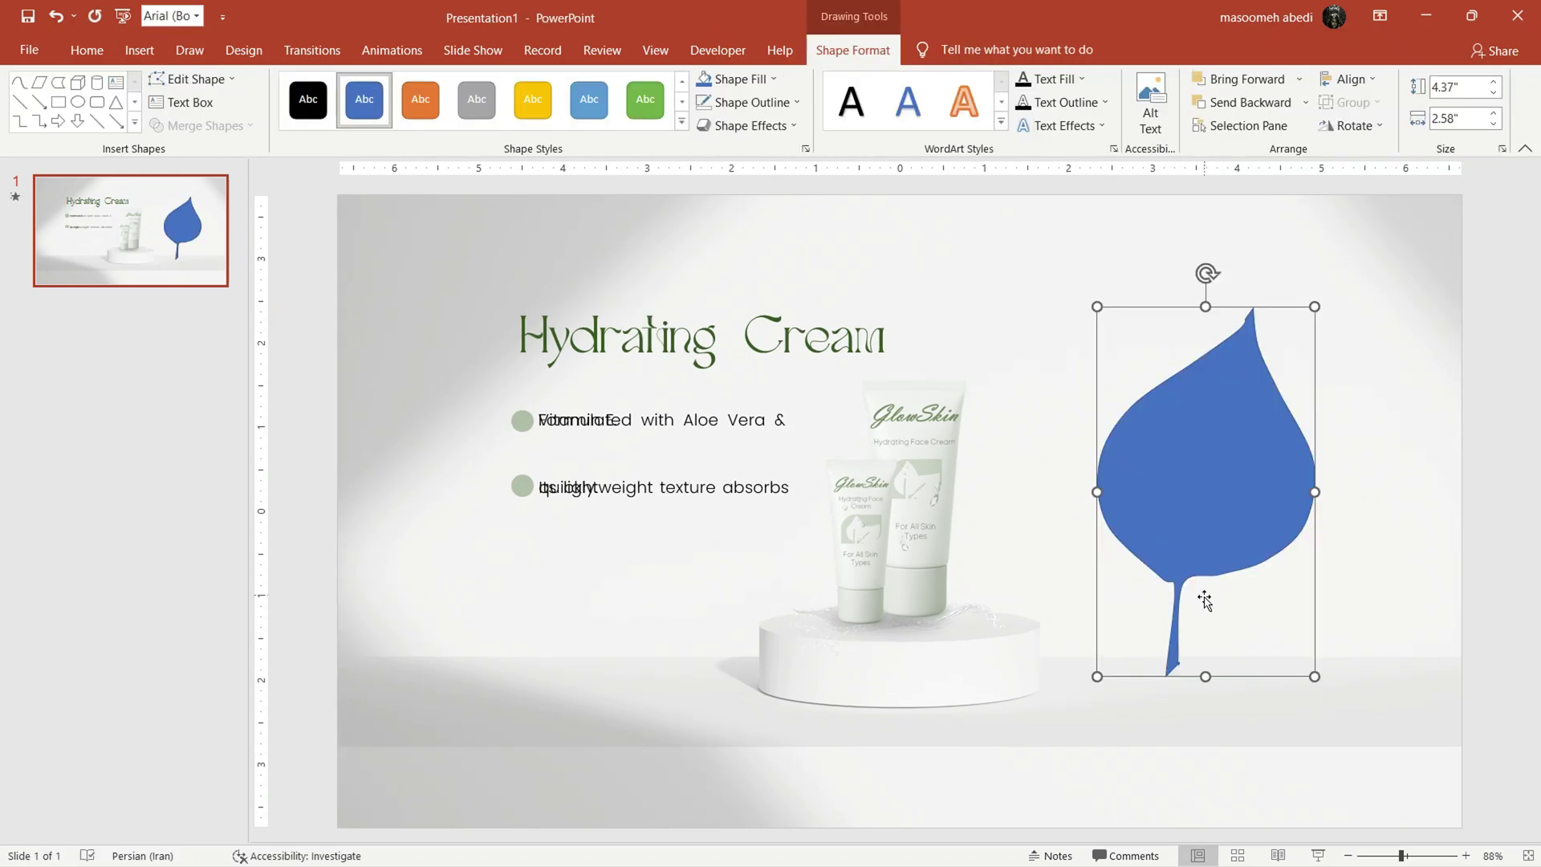
Step: Use Edit Points to pull a notch into the leaf's top edge
{"action": "right_click", "coordinate": [1172, 651]}
{"action": "left_click", "coordinate": [1226, 381]}
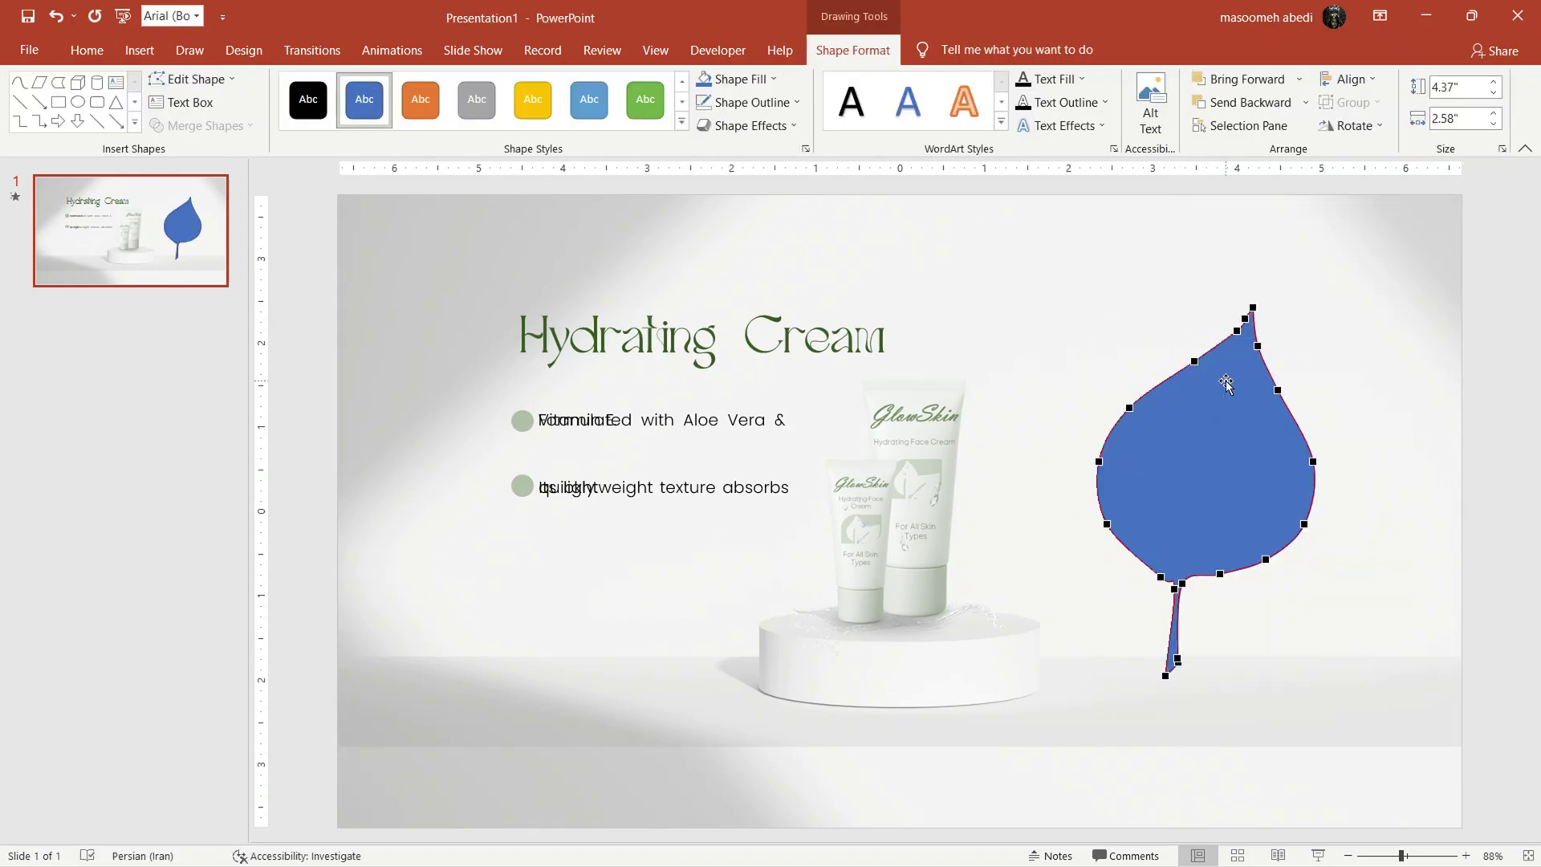
{"action": "left_click_drag", "start_coordinate": [1211, 392], "coordinate": [1181, 373]}
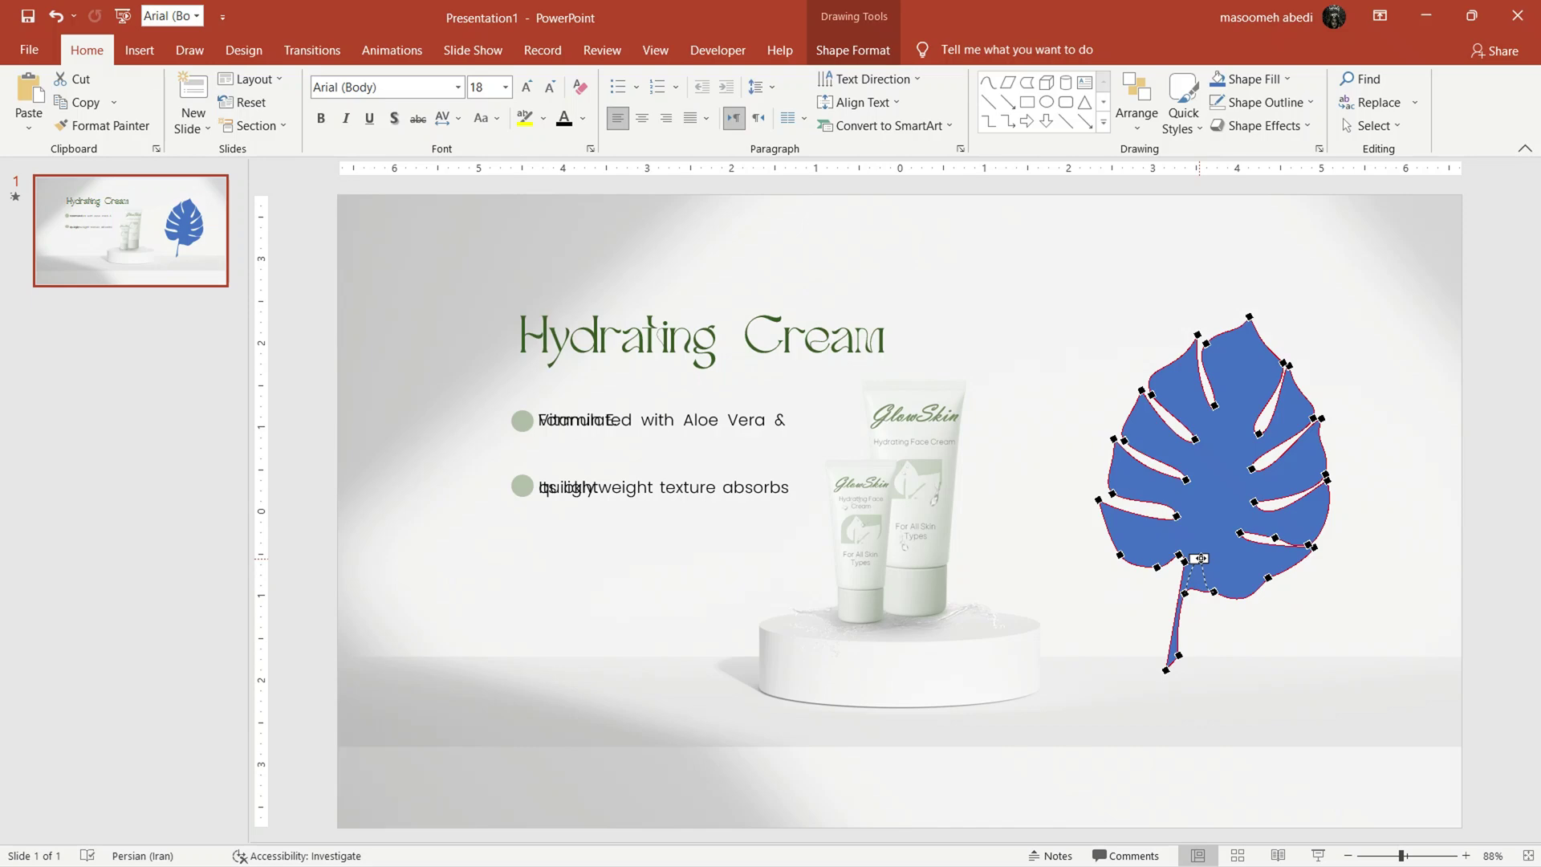
Step: Fill the leaf shape with the green monstera leaf picture
{"action": "right_click", "coordinate": [1213, 500]}
{"action": "left_click", "coordinate": [1311, 461]}
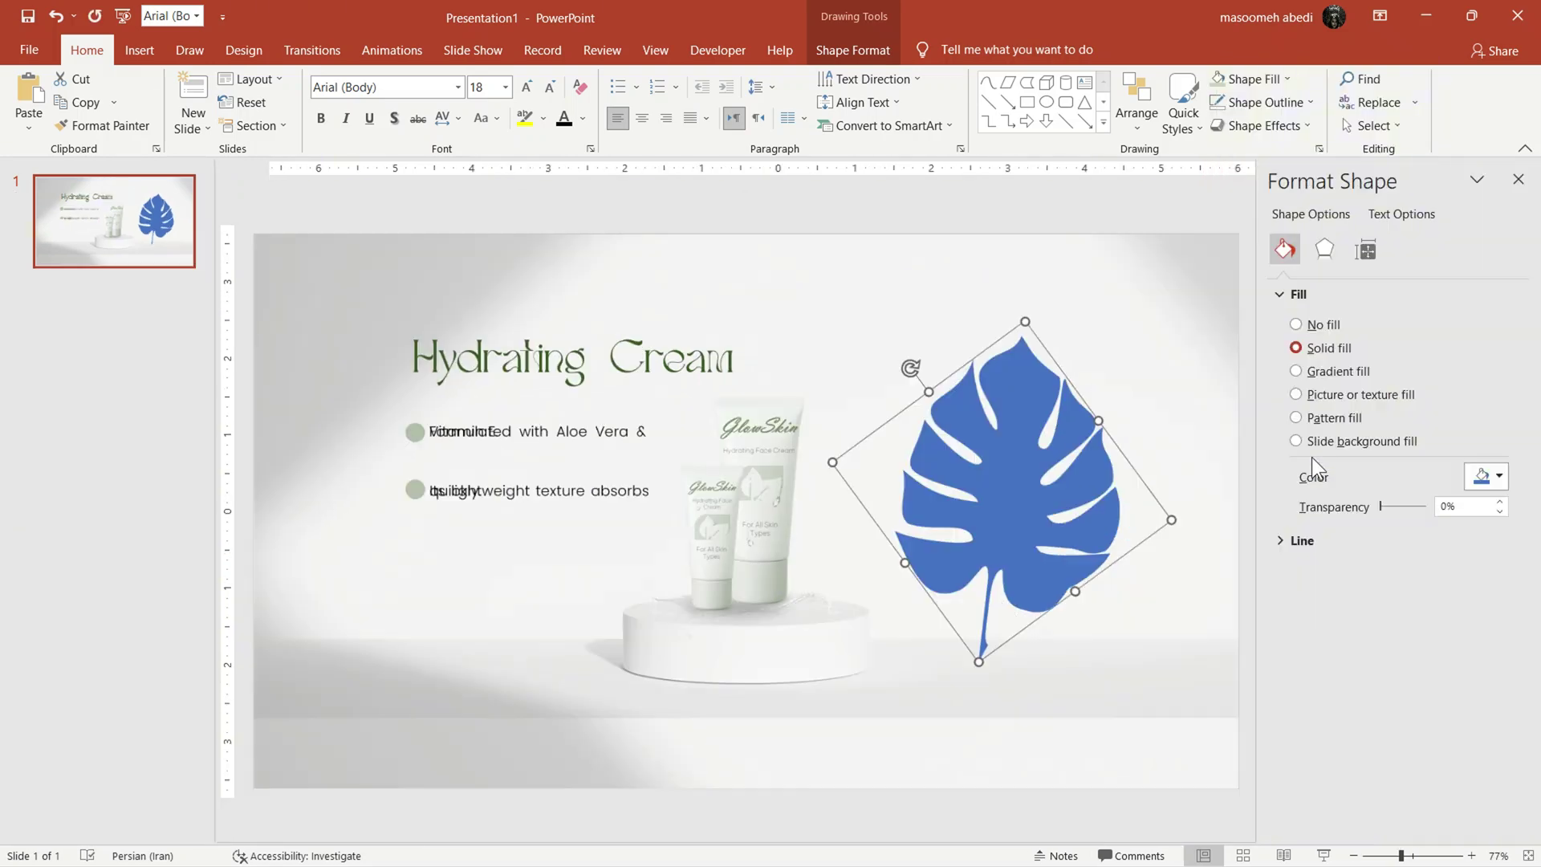
{"action": "left_click", "coordinate": [1298, 393]}
{"action": "left_click", "coordinate": [1499, 527]}
{"action": "left_click", "coordinate": [1385, 197]}
Step: Apply an artistic effect, sharpness and brightness corrections, then select leaf and stem
{"action": "left_click", "coordinate": [1324, 249]}
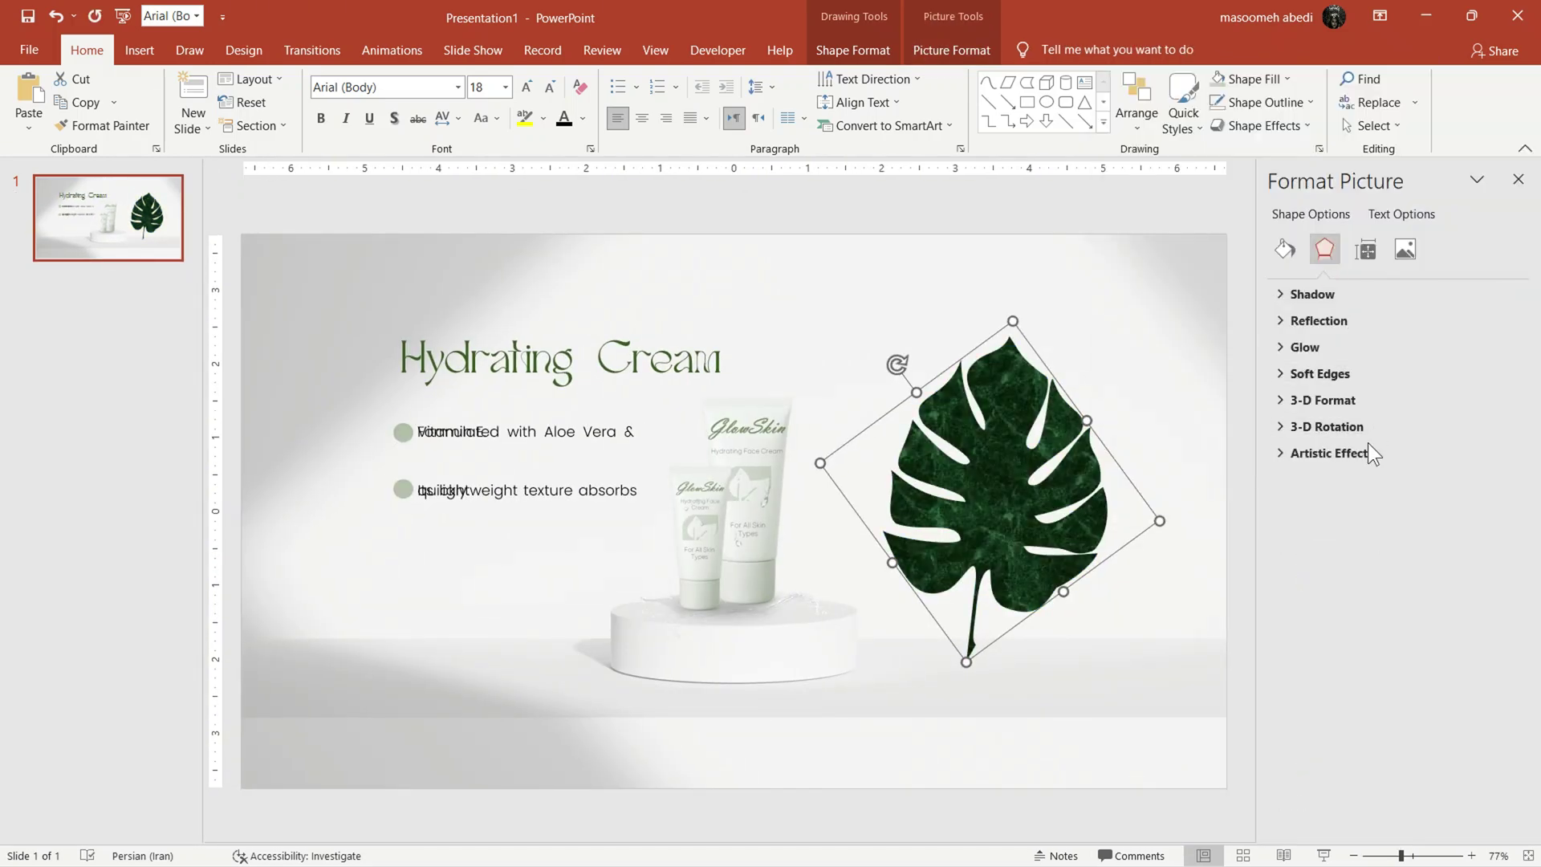
{"action": "left_click", "coordinate": [1332, 452]}
{"action": "left_click", "coordinate": [1489, 481]}
{"action": "left_click", "coordinate": [1368, 567]}
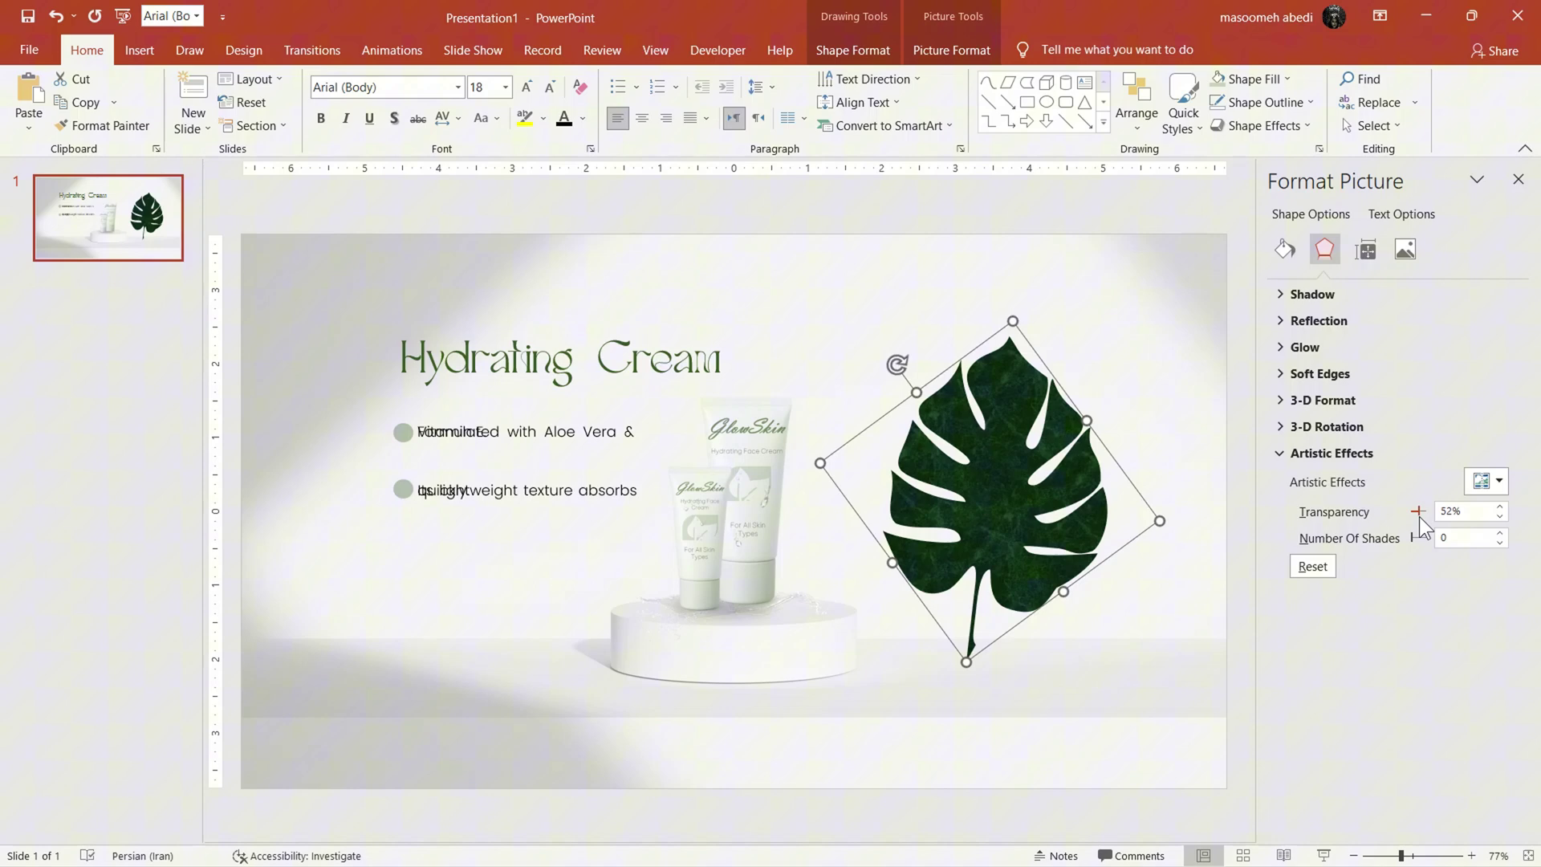
{"action": "left_click", "coordinate": [1405, 248]}
{"action": "left_click", "coordinate": [1489, 345]}
{"action": "left_click", "coordinate": [1489, 426]}
{"action": "left_click", "coordinate": [1012, 357], "text": "shift"}
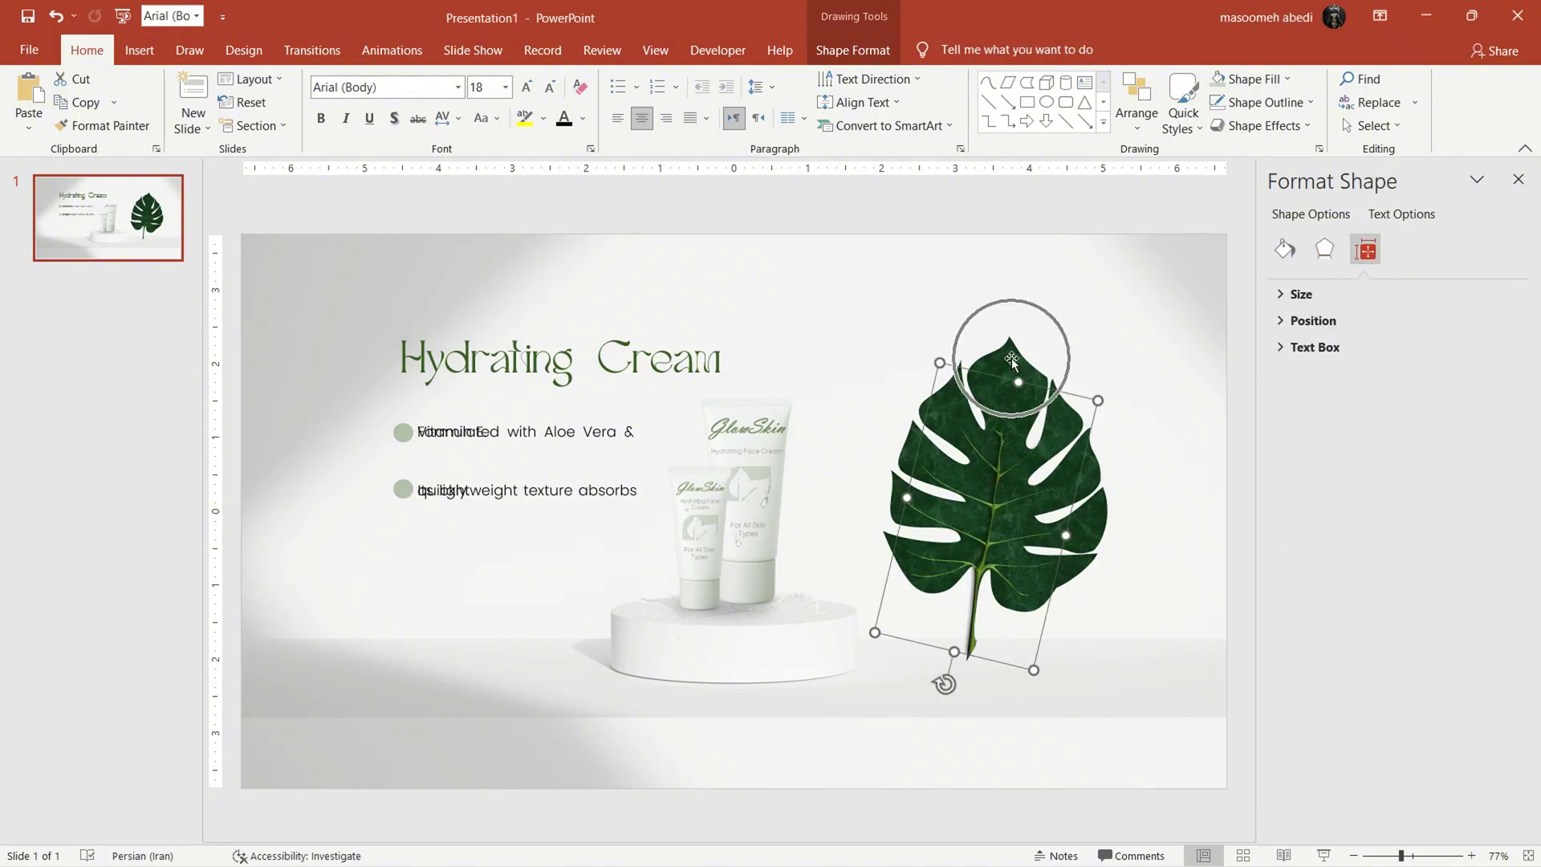
{"action": "left_click", "coordinate": [952, 49]}
Step: Group the leaf with its stem, rotate it a quarter turn, and shift it left
{"action": "left_click", "coordinate": [1232, 112]}
{"action": "left_click", "coordinate": [1259, 152]}
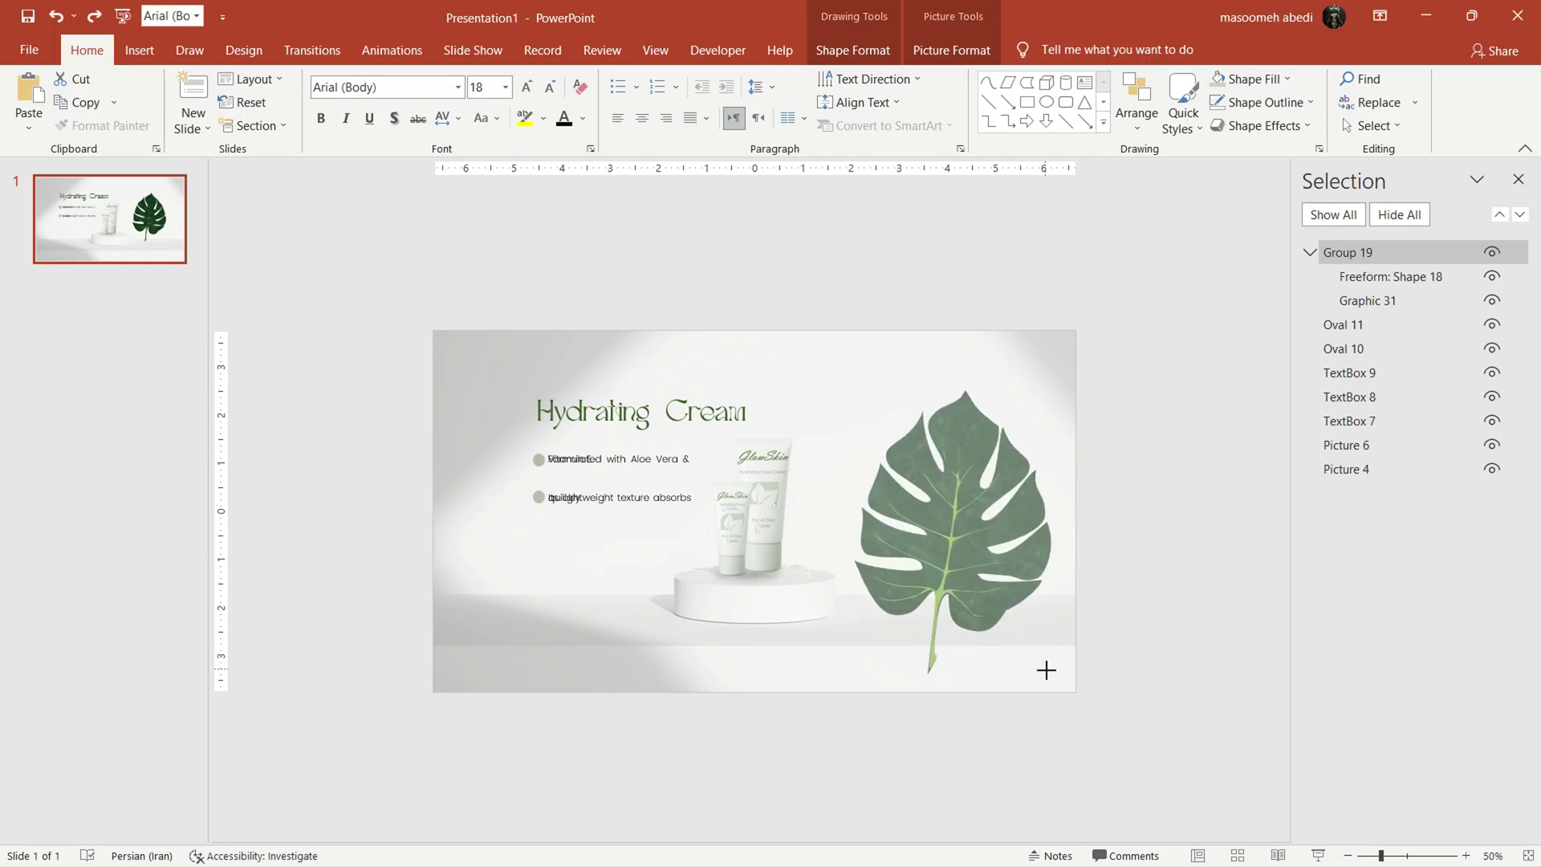
{"action": "left_click_drag", "start_coordinate": [964, 381], "coordinate": [773, 591]}
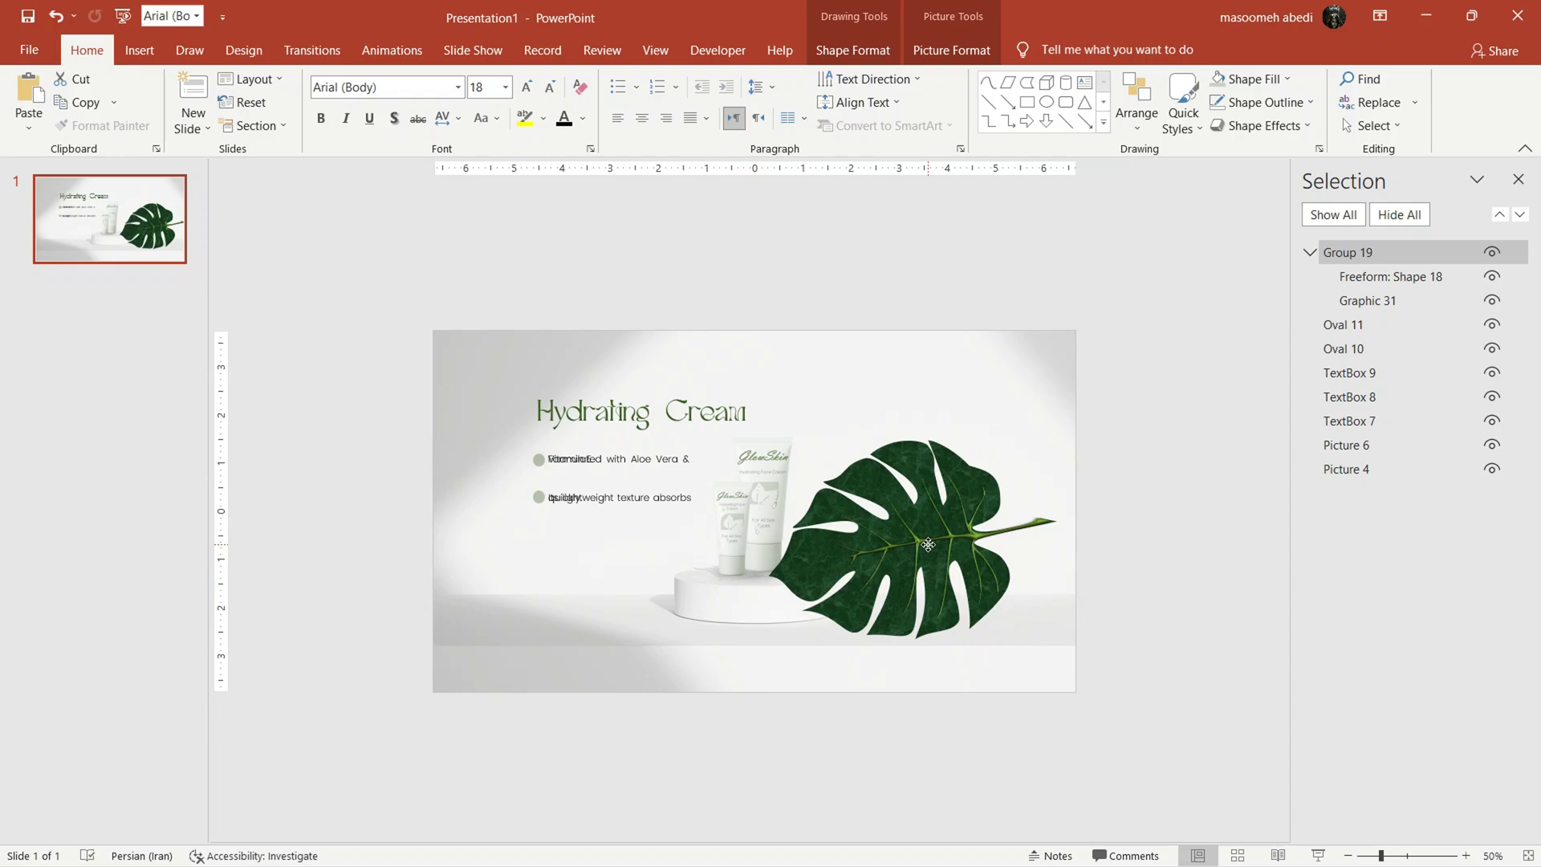
{"action": "left_click_drag", "start_coordinate": [900, 604], "coordinate": [822, 587]}
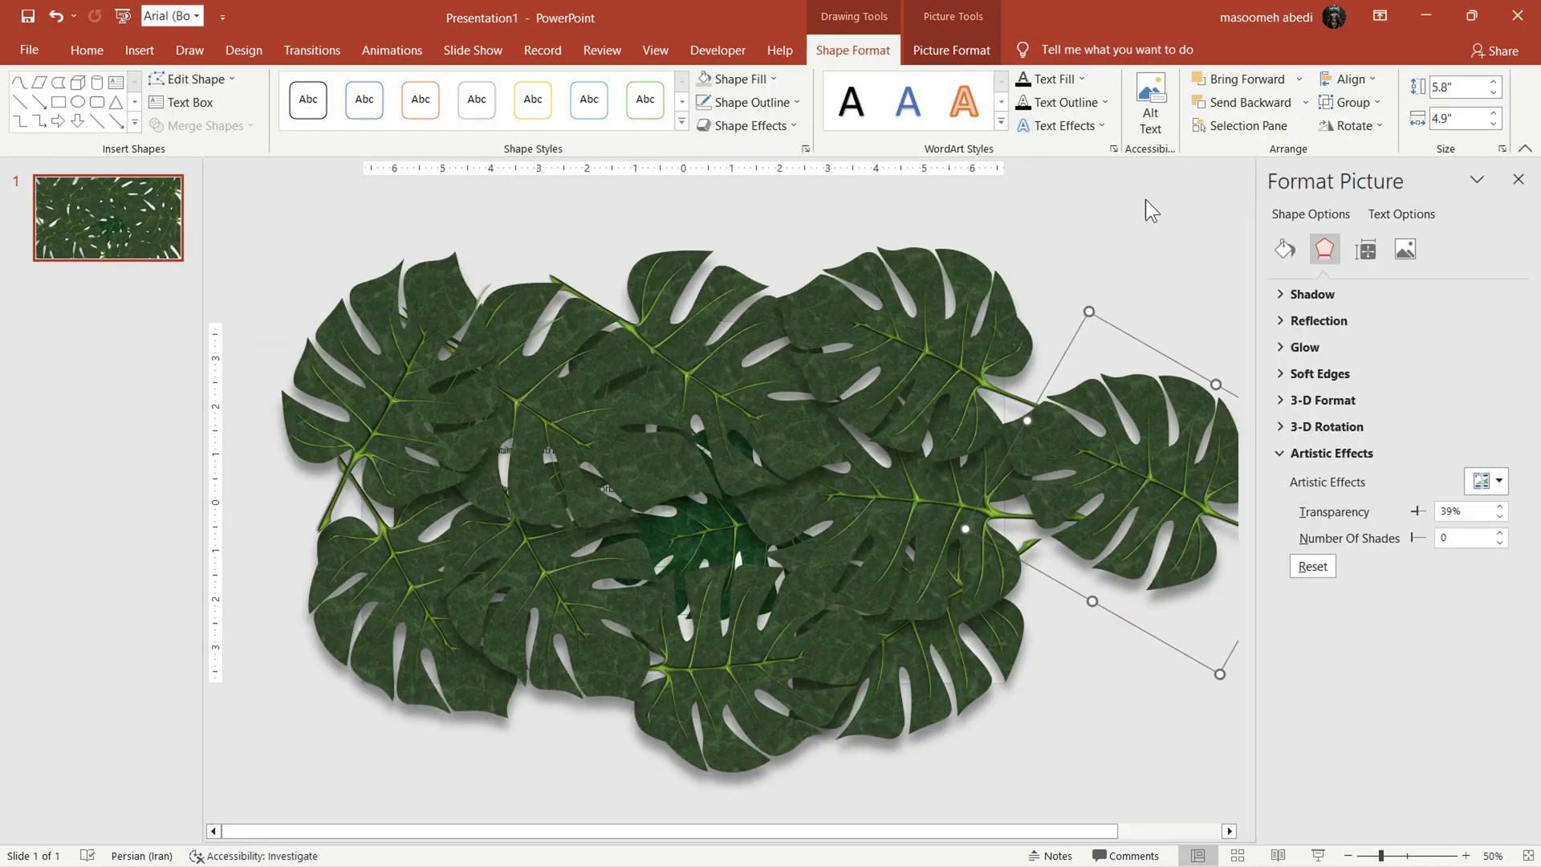
{"action": "left_click", "coordinate": [1285, 250]}
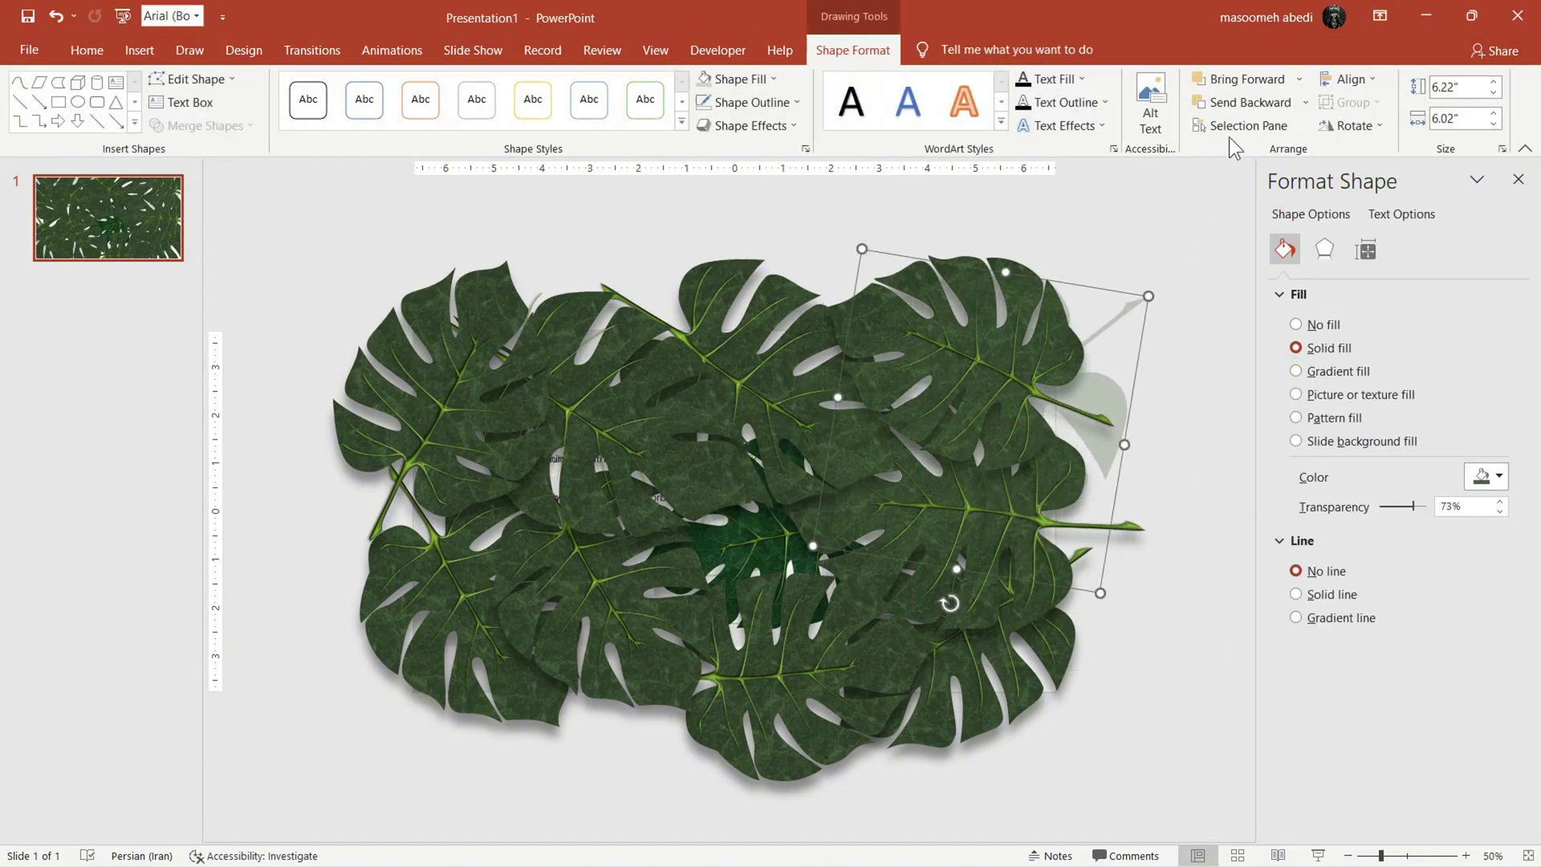
Step: Send the leaf graphic behind all other objects using the Selection Pane
{"action": "left_click", "coordinate": [1240, 126]}
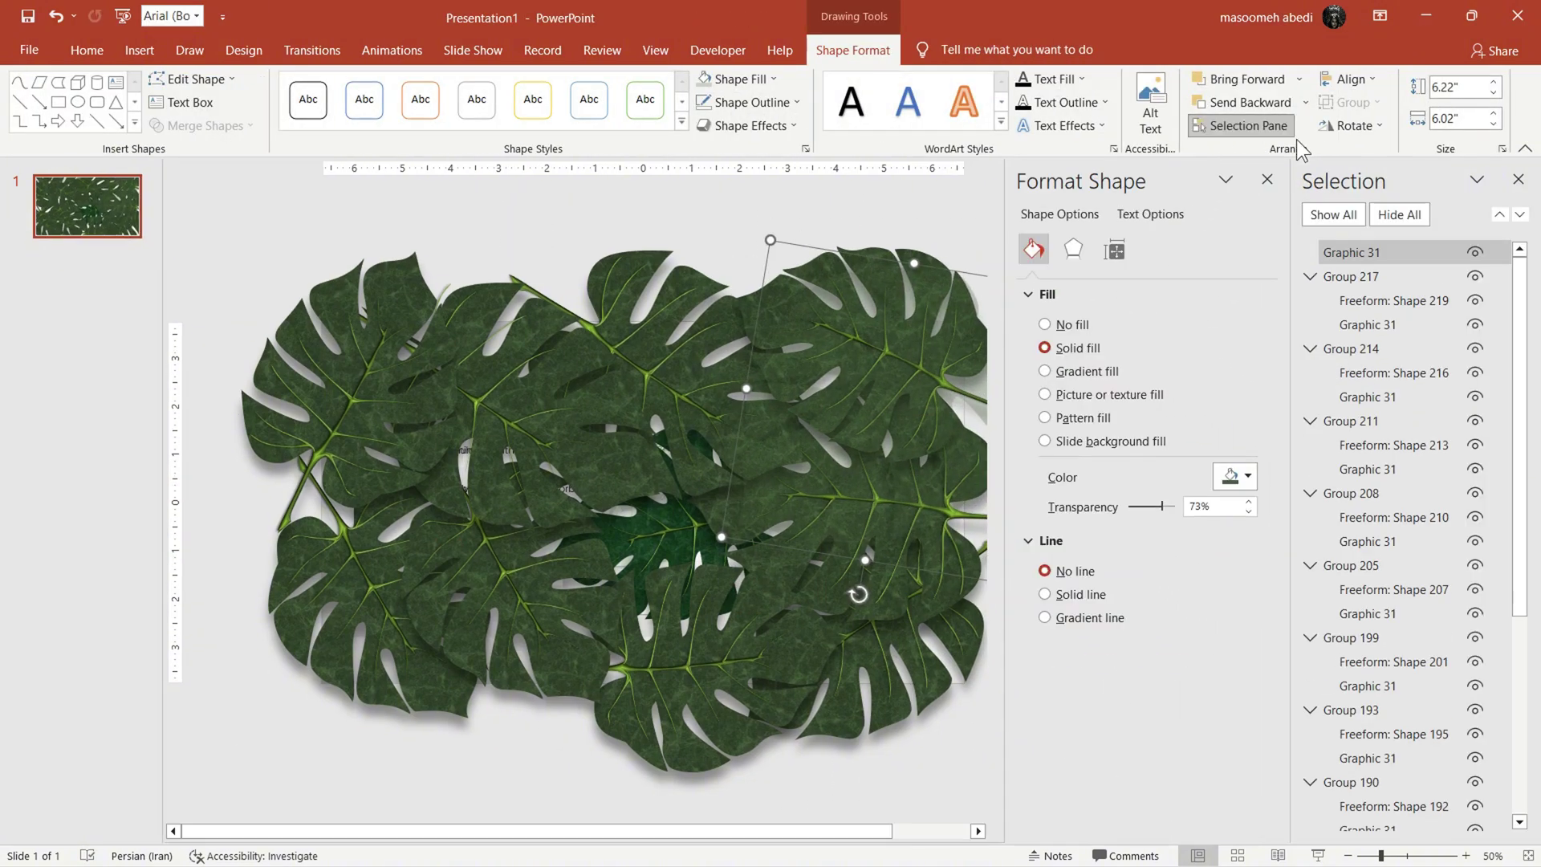
{"action": "left_click", "coordinate": [1267, 180]}
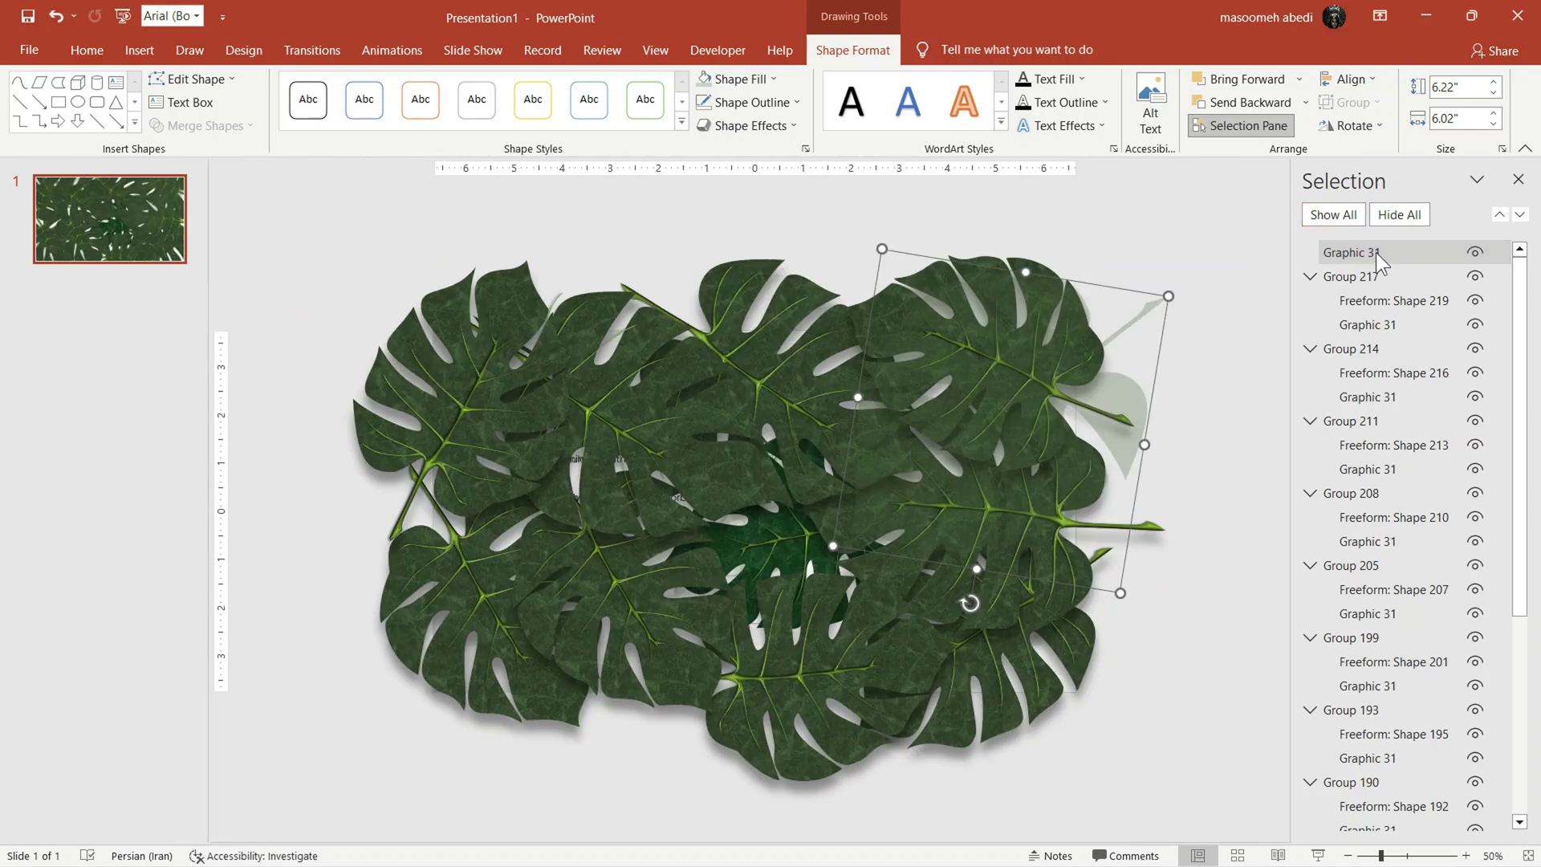
{"action": "left_click_drag", "start_coordinate": [1393, 260], "coordinate": [1399, 356]}
{"action": "left_click_drag", "start_coordinate": [1456, 747], "coordinate": [1444, 860]}
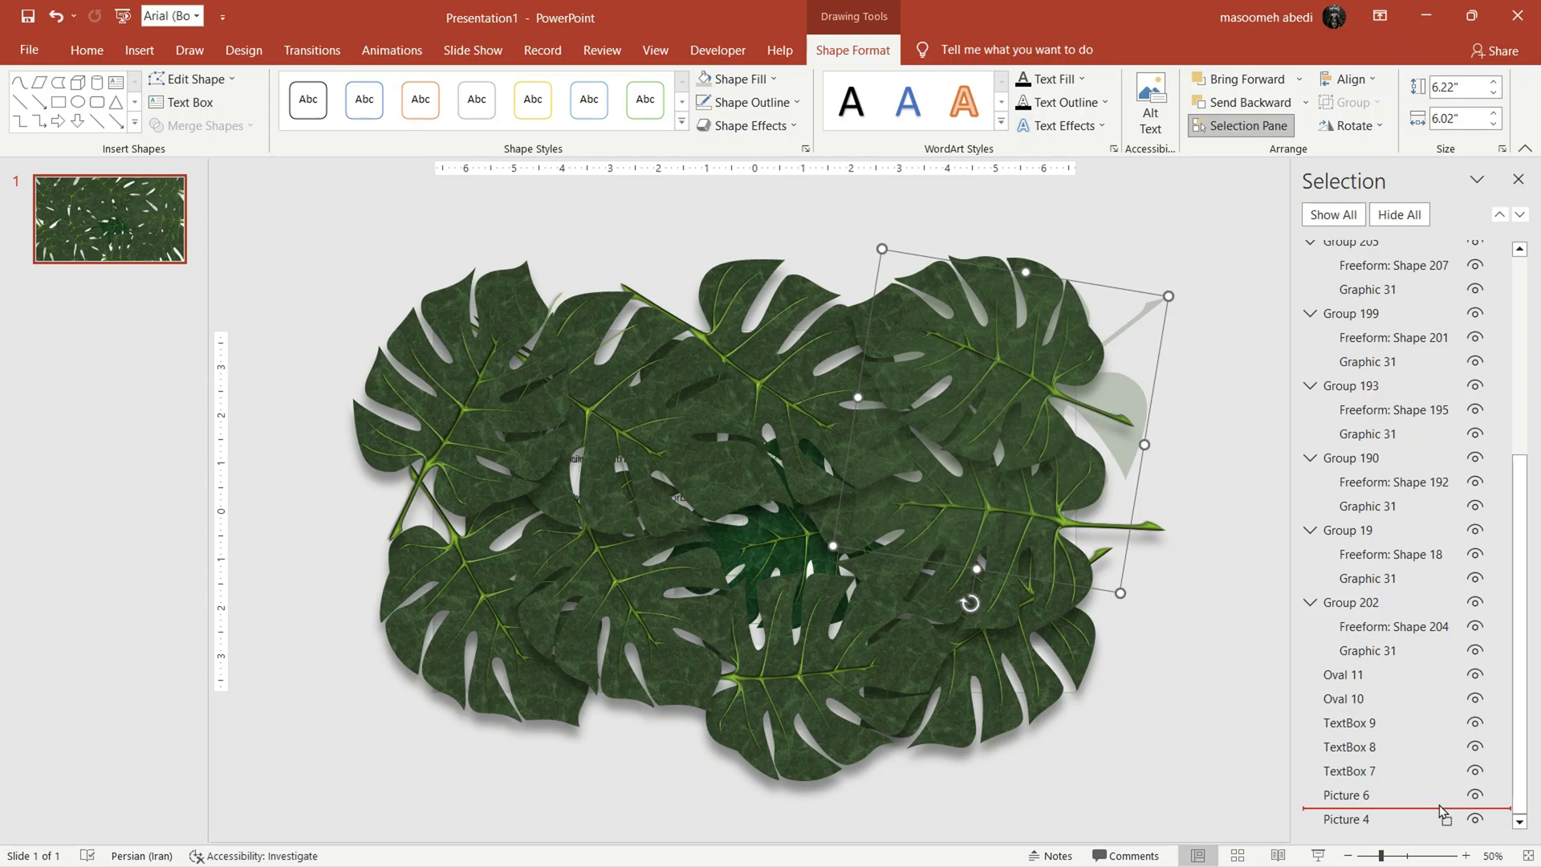
{"action": "left_click_drag", "start_coordinate": [1445, 859], "coordinate": [1397, 832]}
{"action": "scroll", "coordinate": [1428, 482], "scroll_direction": "up", "scroll_amount": 10}
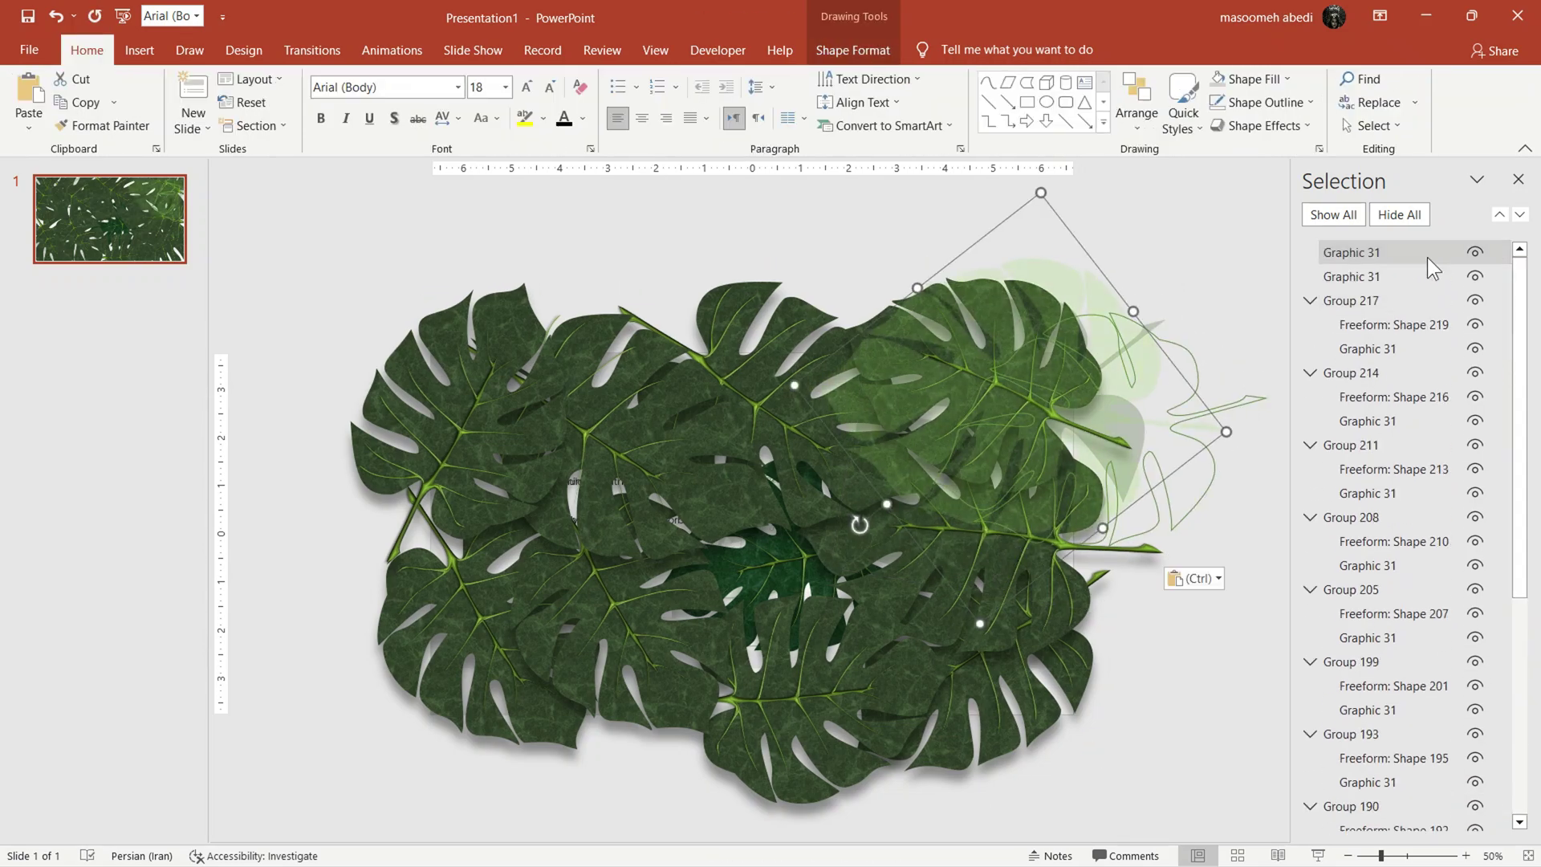
{"action": "scroll", "coordinate": [898, 830], "scroll_direction": "down", "scroll_amount": 2, "text": "ctrl"}
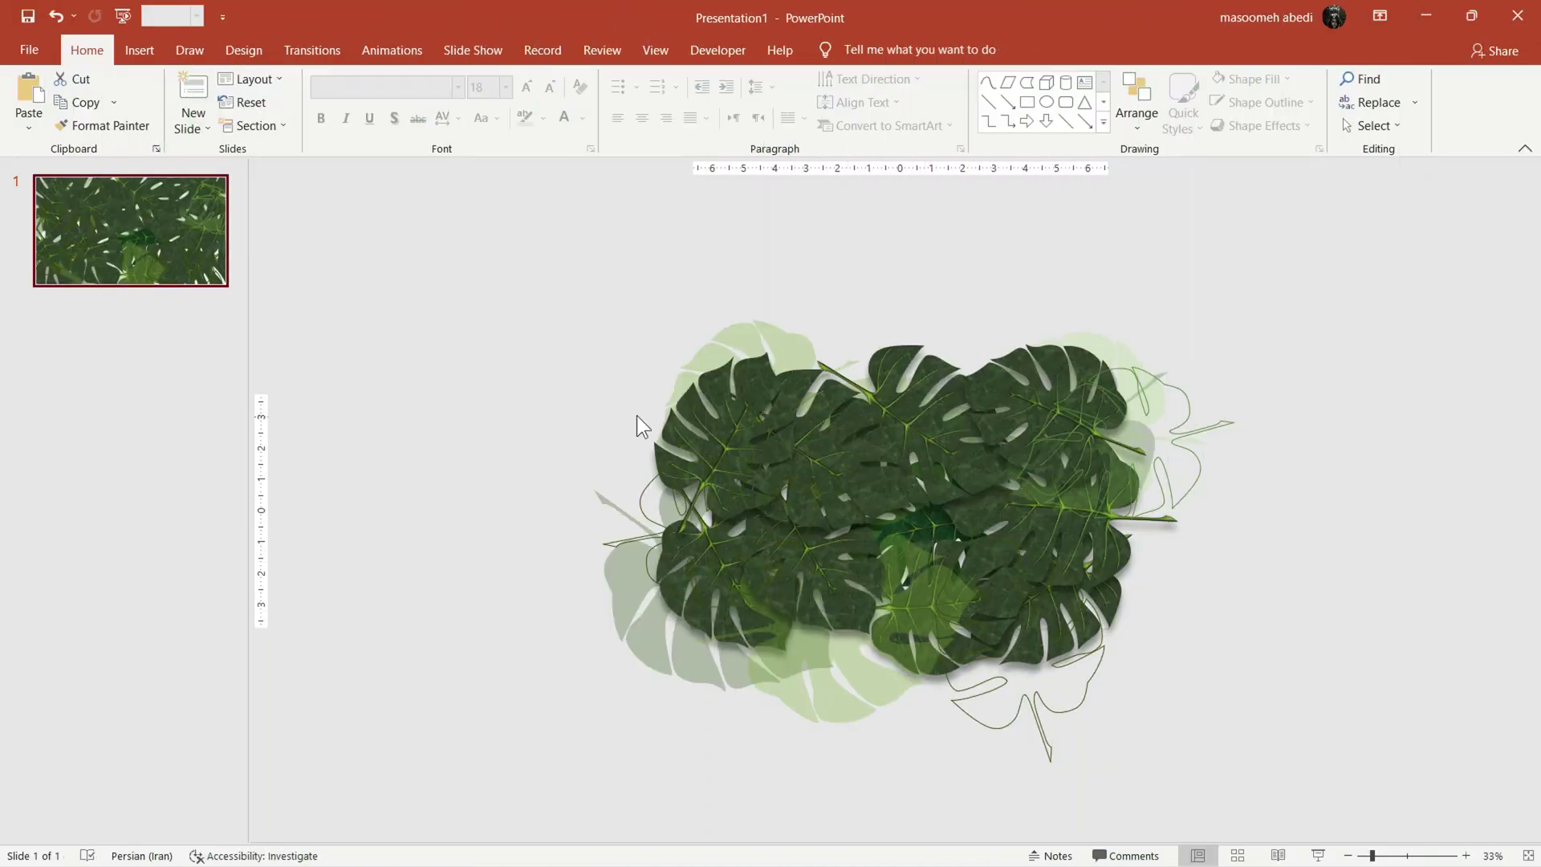
Step: Duplicate the leaf-covered slide with Ctrl+C and Ctrl+V
{"action": "left_click", "coordinate": [78, 258]}
{"action": "key", "text": "ctrl+c"}
{"action": "key", "text": "ctrl+v"}
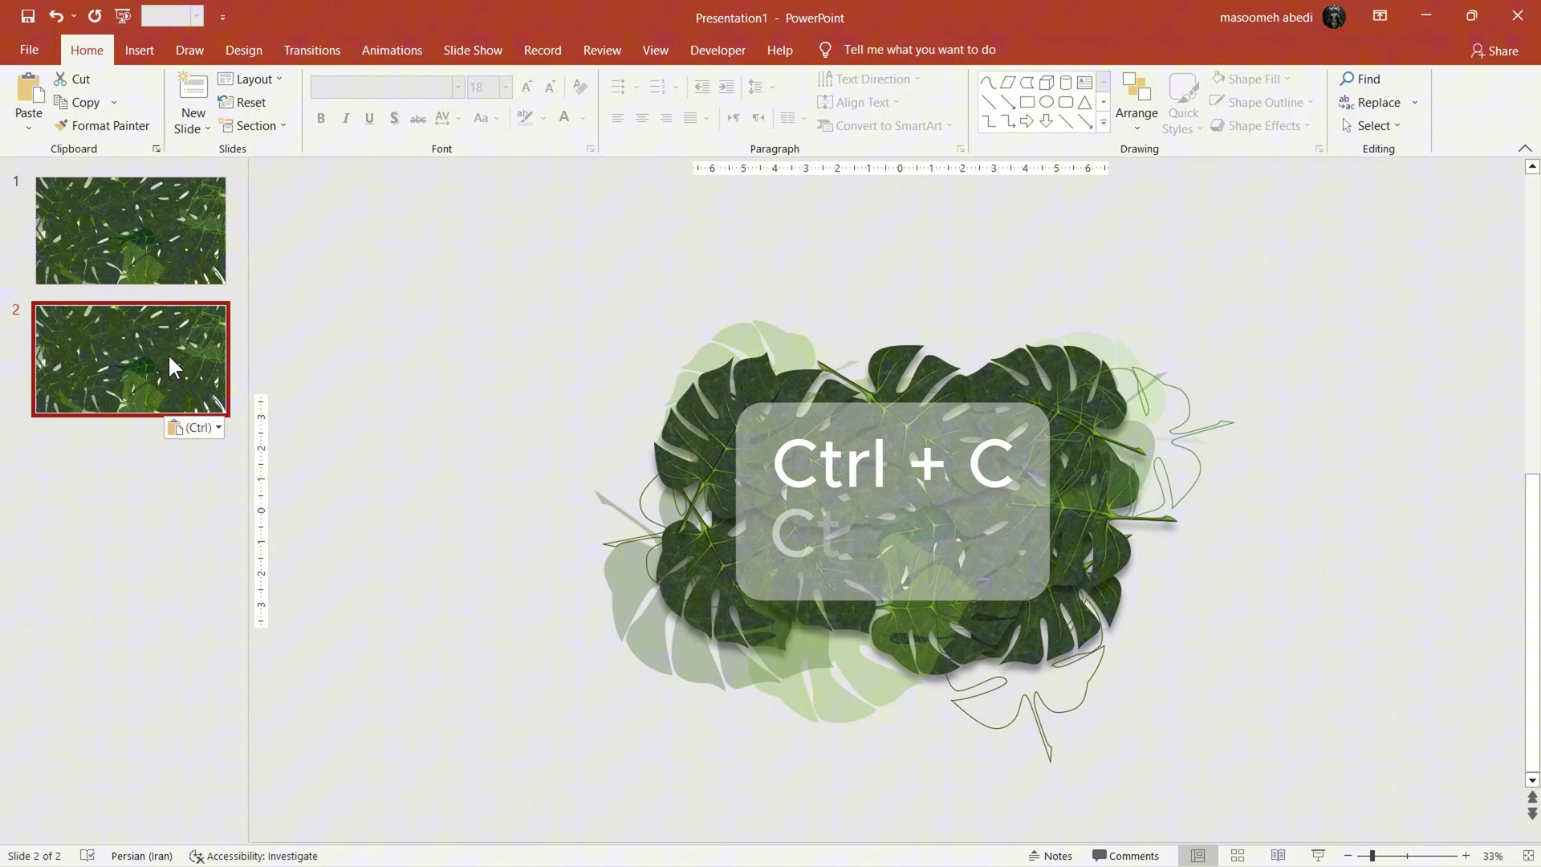
Step: On slide 2, drag the leaves outward to the edges, clearing the product area
{"action": "left_click", "coordinate": [843, 626]}
{"action": "mouse_move", "coordinate": [842, 626]}
{"action": "left_mouse_down"}
{"action": "mouse_move", "coordinate": [726, 589]}
{"action": "mouse_move", "coordinate": [555, 386]}
{"action": "left_mouse_up"}
{"action": "mouse_move", "coordinate": [747, 542]}
{"action": "left_mouse_down"}
{"action": "mouse_move", "coordinate": [867, 301]}
{"action": "mouse_move", "coordinate": [782, 405]}
{"action": "mouse_move", "coordinate": [651, 265]}
{"action": "left_mouse_up"}
{"action": "mouse_move", "coordinate": [722, 482]}
{"action": "left_mouse_down"}
{"action": "mouse_move", "coordinate": [760, 700]}
{"action": "mouse_move", "coordinate": [1276, 301]}
{"action": "left_mouse_up"}
{"action": "left_click_drag", "start_coordinate": [1155, 458], "coordinate": [1324, 422]}
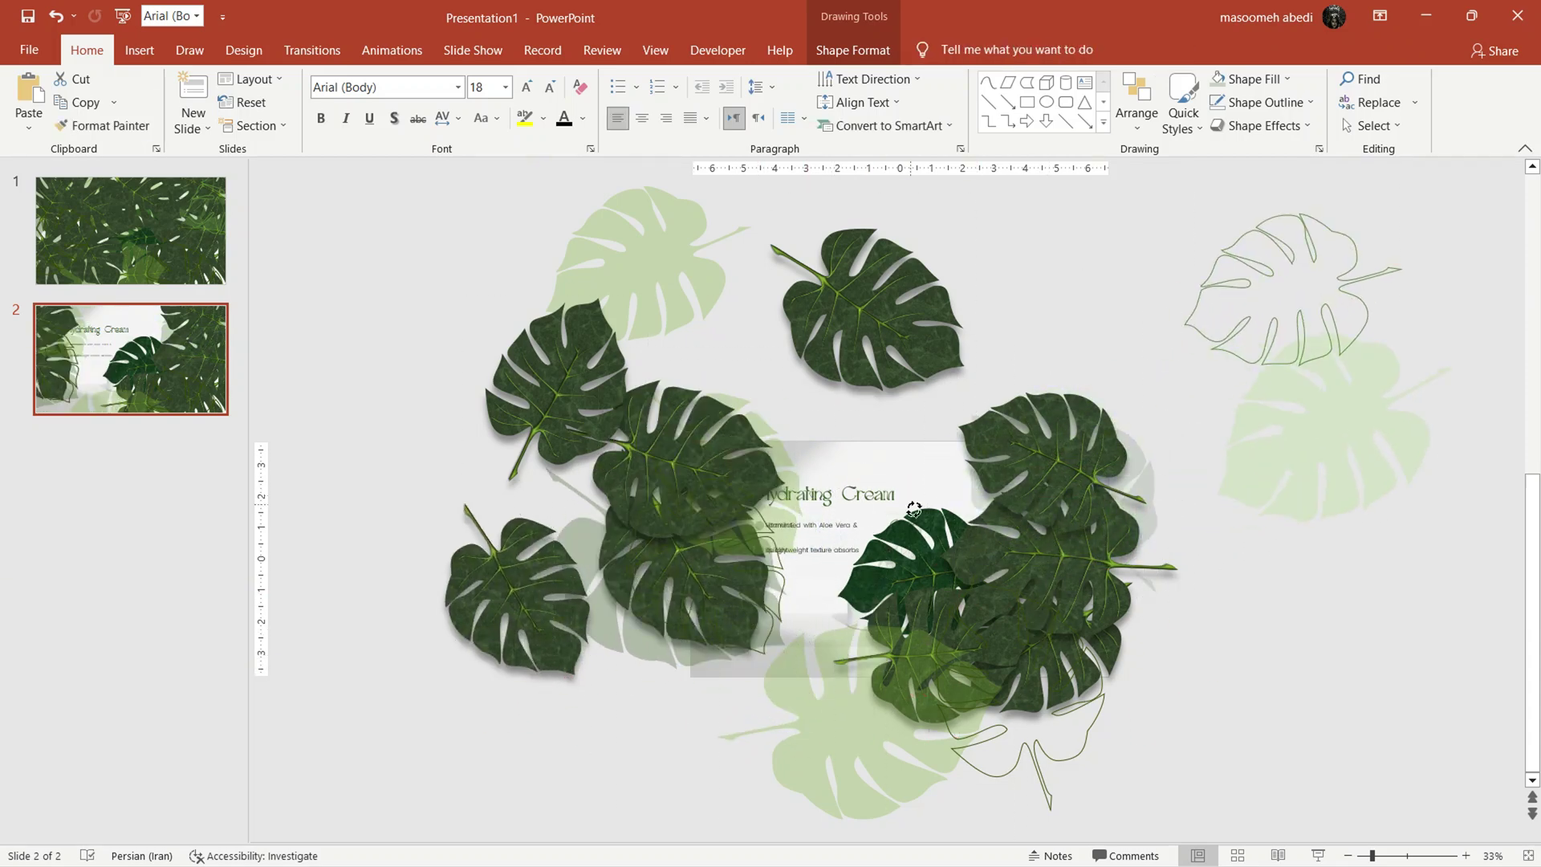
{"action": "left_click_drag", "start_coordinate": [912, 509], "coordinate": [1059, 529]}
{"action": "left_click_drag", "start_coordinate": [1047, 602], "coordinate": [1277, 669]}
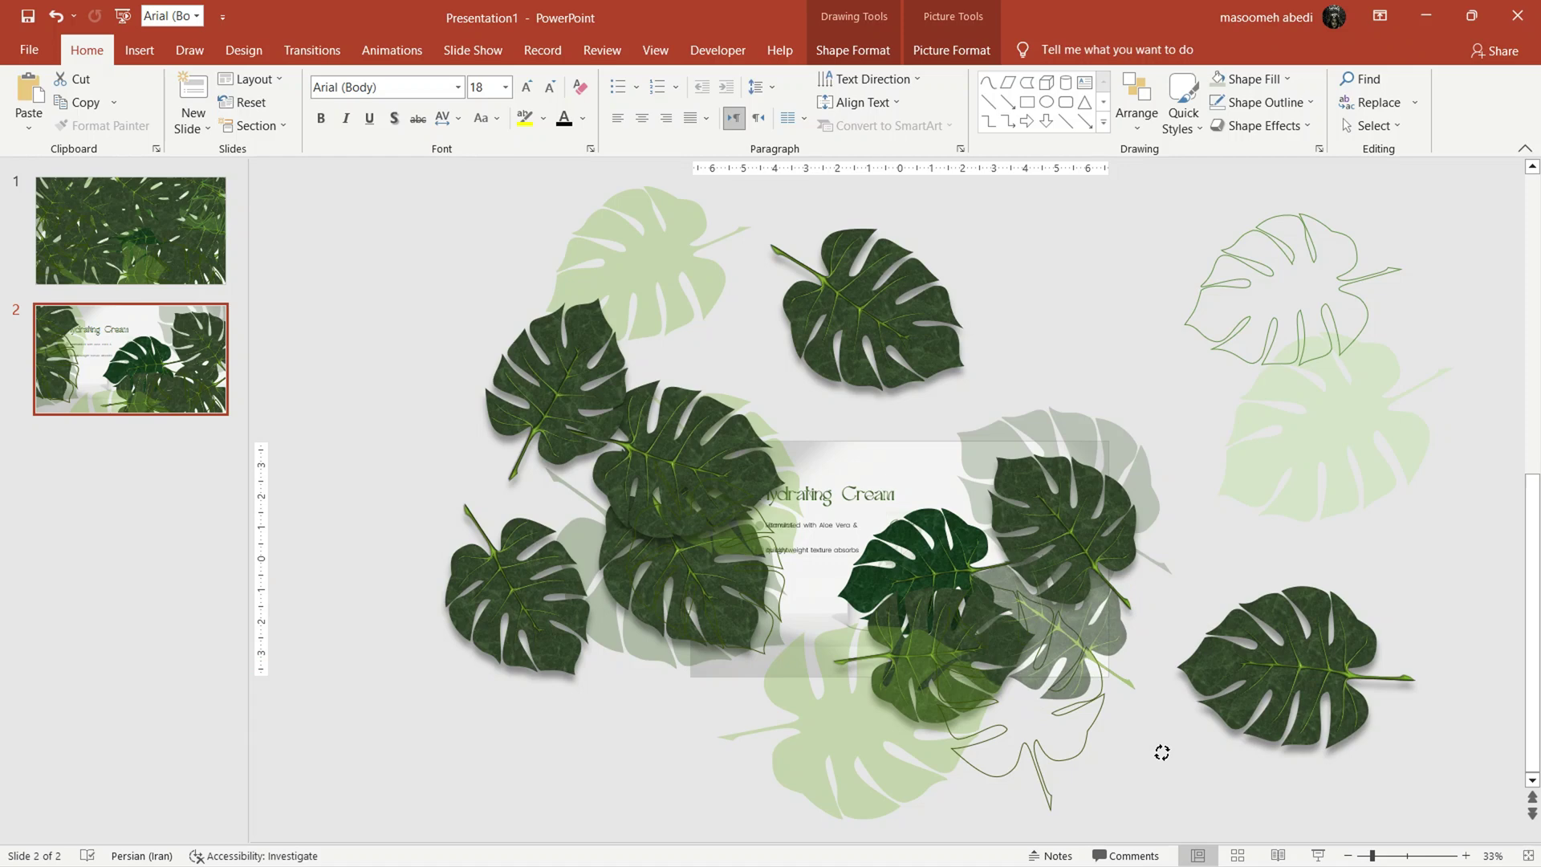
{"action": "left_click_drag", "start_coordinate": [1060, 529], "coordinate": [1059, 650]}
{"action": "left_click_drag", "start_coordinate": [927, 626], "coordinate": [746, 746]}
{"action": "left_click_drag", "start_coordinate": [939, 675], "coordinate": [1000, 747]}
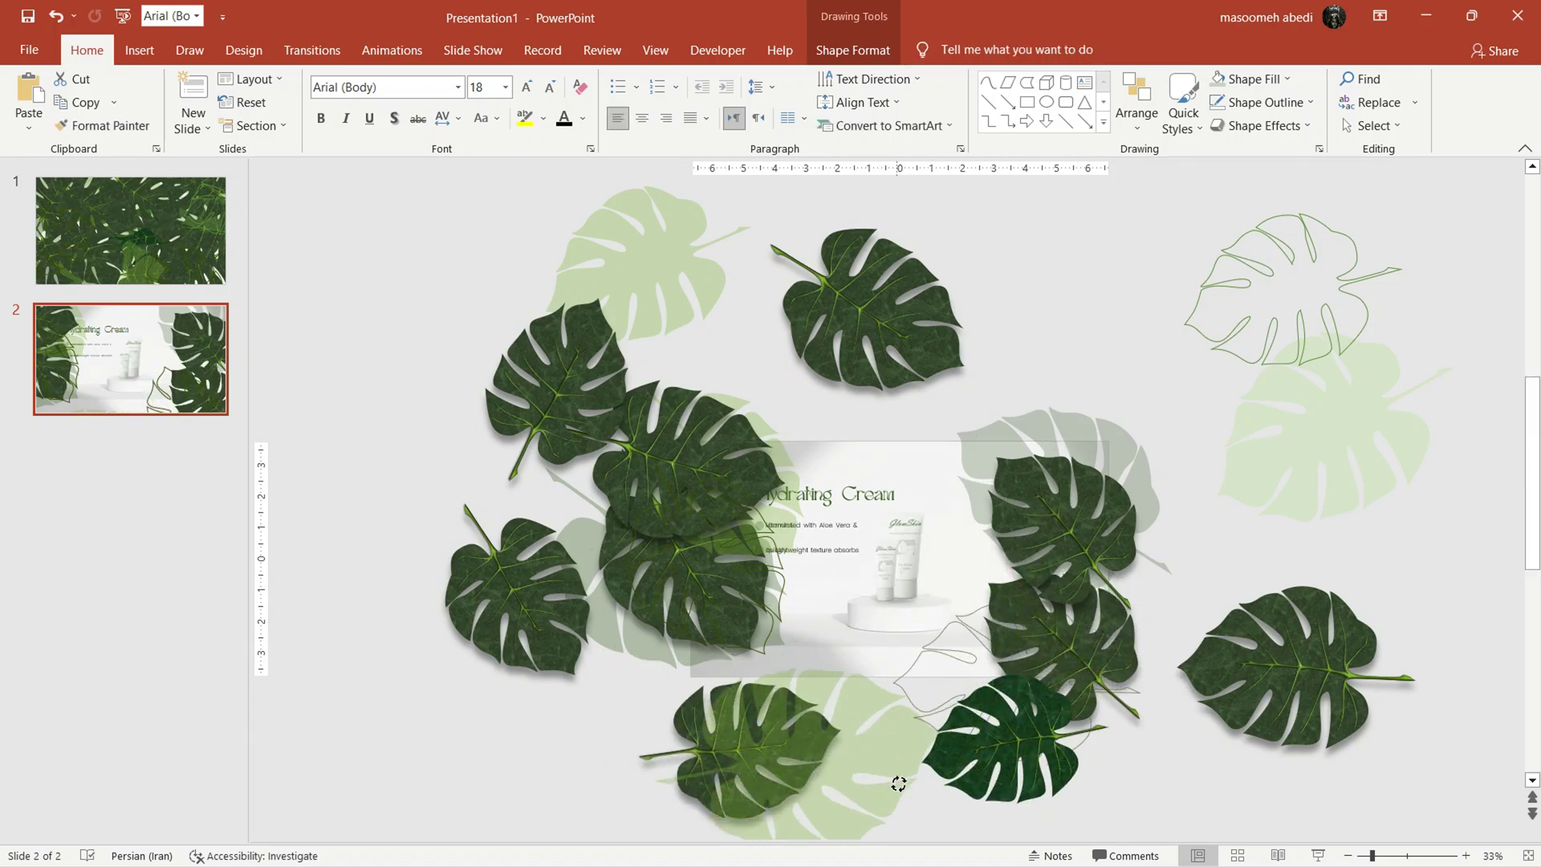
{"action": "left_click", "coordinate": [987, 470]}
Step: Enlarge the cream picture and move the description lines and bullets apart
{"action": "mouse_move", "coordinate": [1120, 684]}
{"action": "left_mouse_down"}
{"action": "mouse_move", "coordinate": [1162, 723]}
{"action": "mouse_move", "coordinate": [1132, 662]}
{"action": "left_mouse_up"}
{"action": "left_click", "coordinate": [922, 601]}
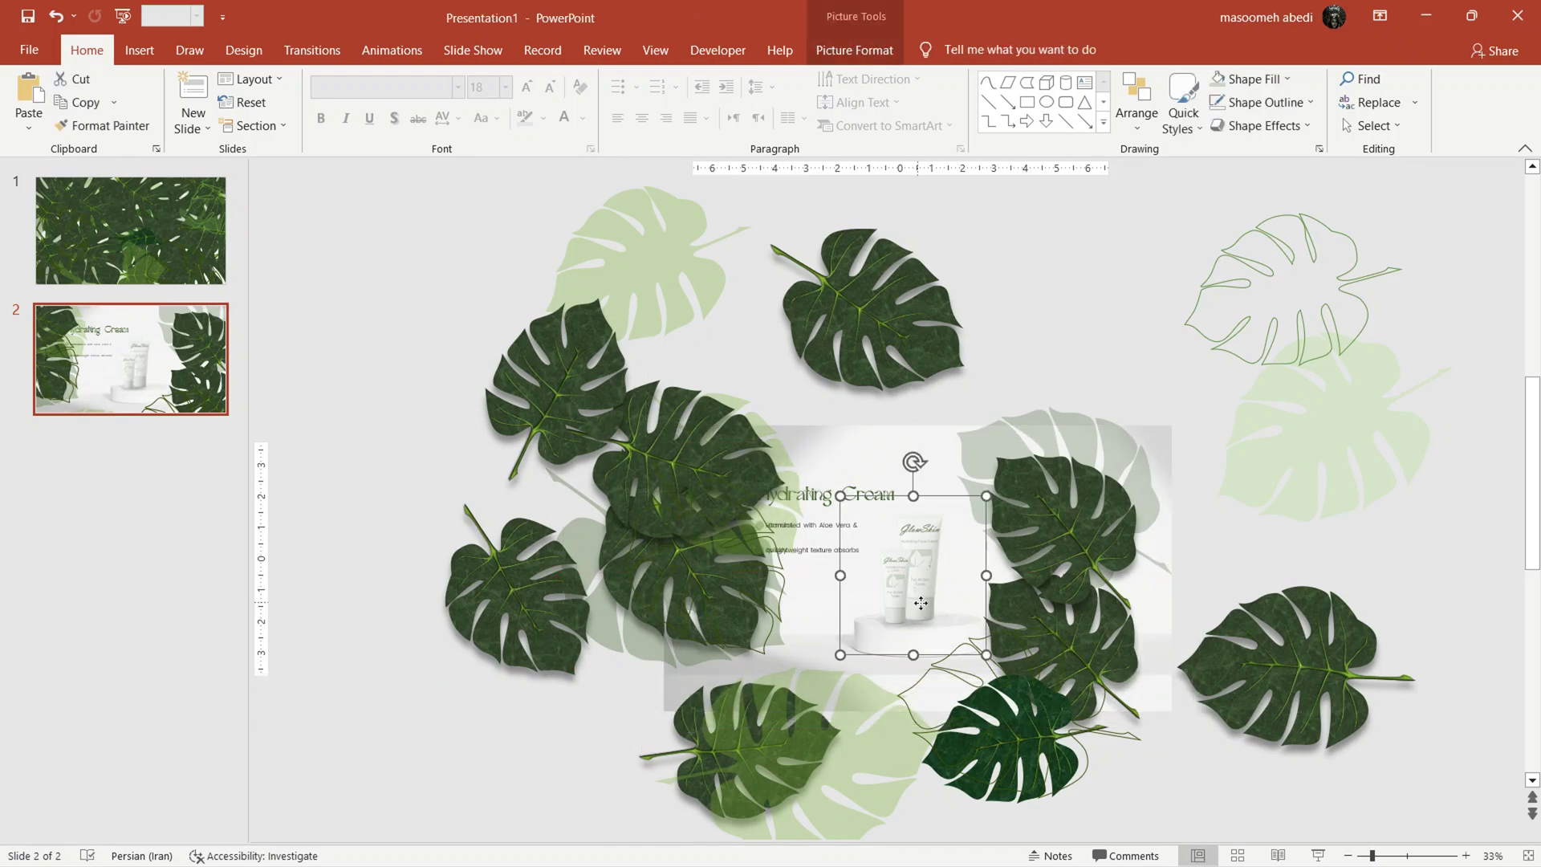
{"action": "left_click", "coordinate": [795, 525]}
{"action": "scroll", "coordinate": [764, 533], "scroll_direction": "up", "scroll_amount": 3}
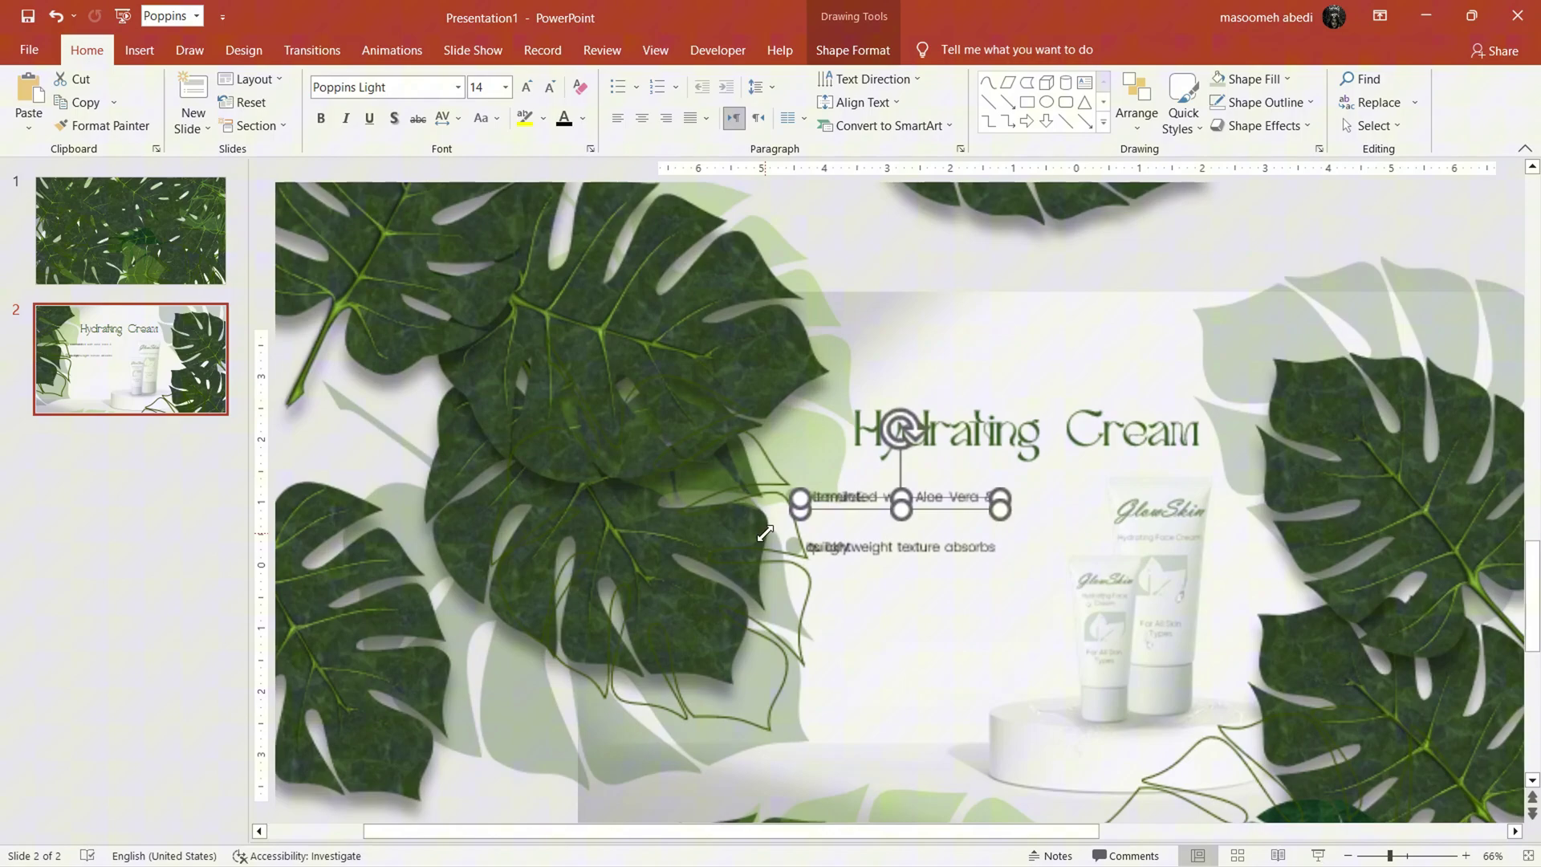
{"action": "left_click_drag", "start_coordinate": [866, 546], "coordinate": [919, 606]}
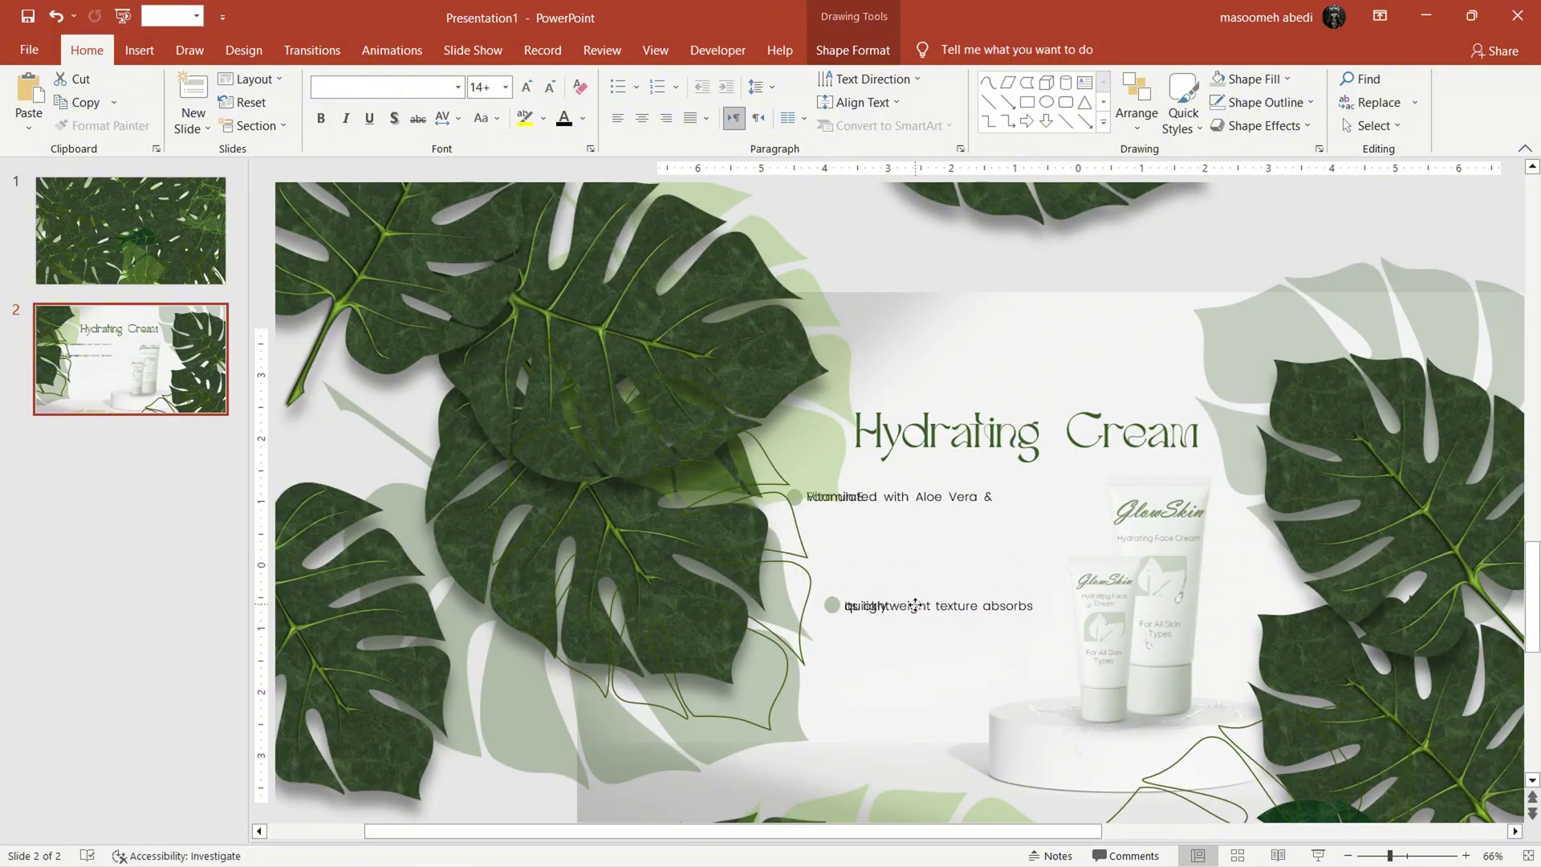
{"action": "left_click", "coordinate": [900, 497]}
{"action": "left_click", "coordinate": [797, 506], "text": "shift"}
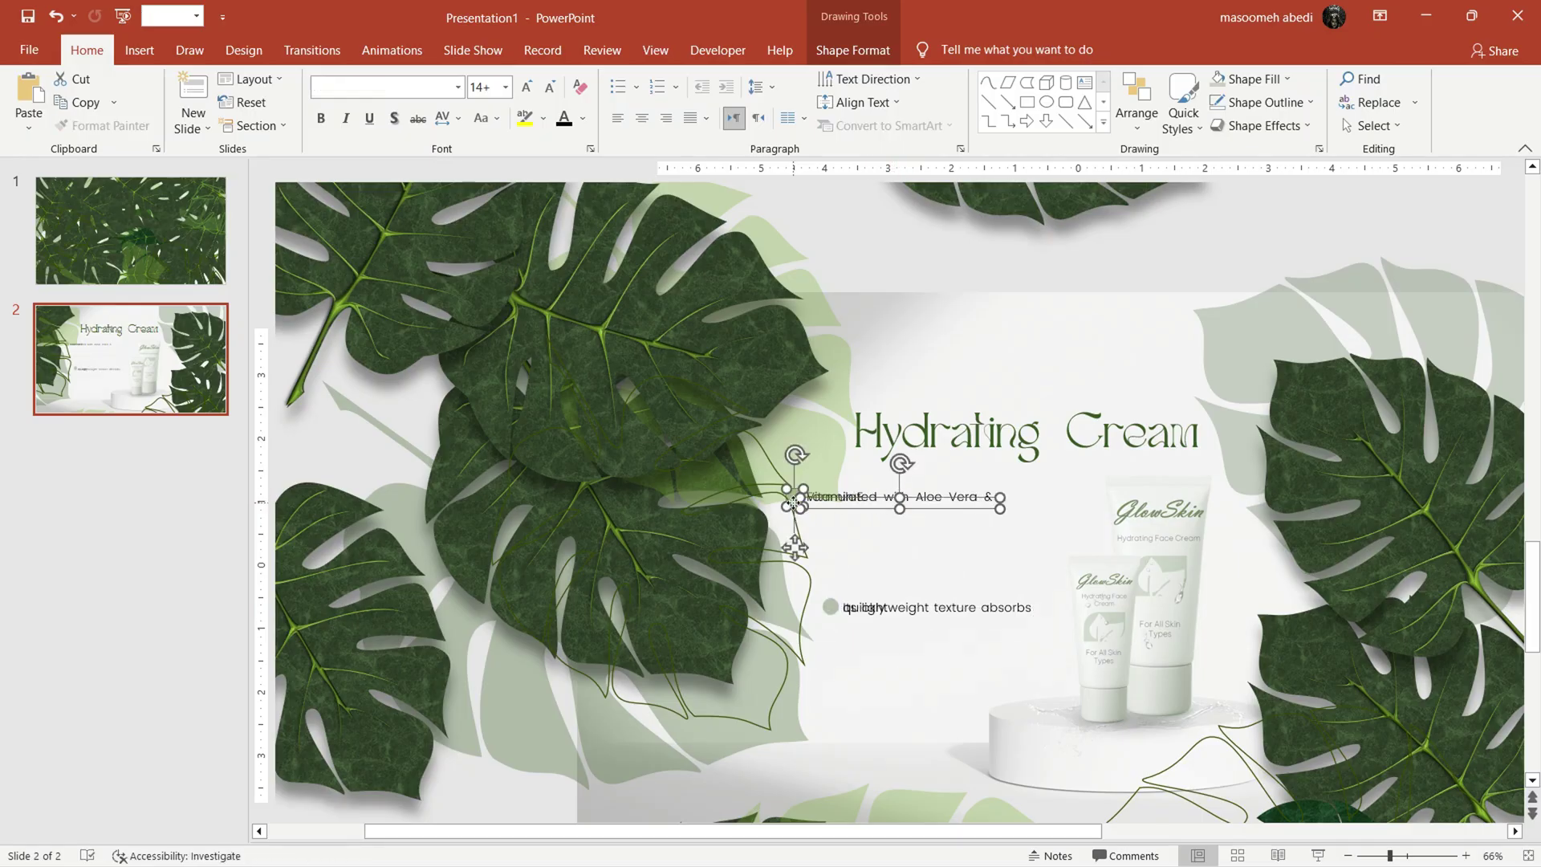
{"action": "left_click_drag", "start_coordinate": [860, 502], "coordinate": [897, 563]}
{"action": "left_click", "coordinate": [937, 608]}
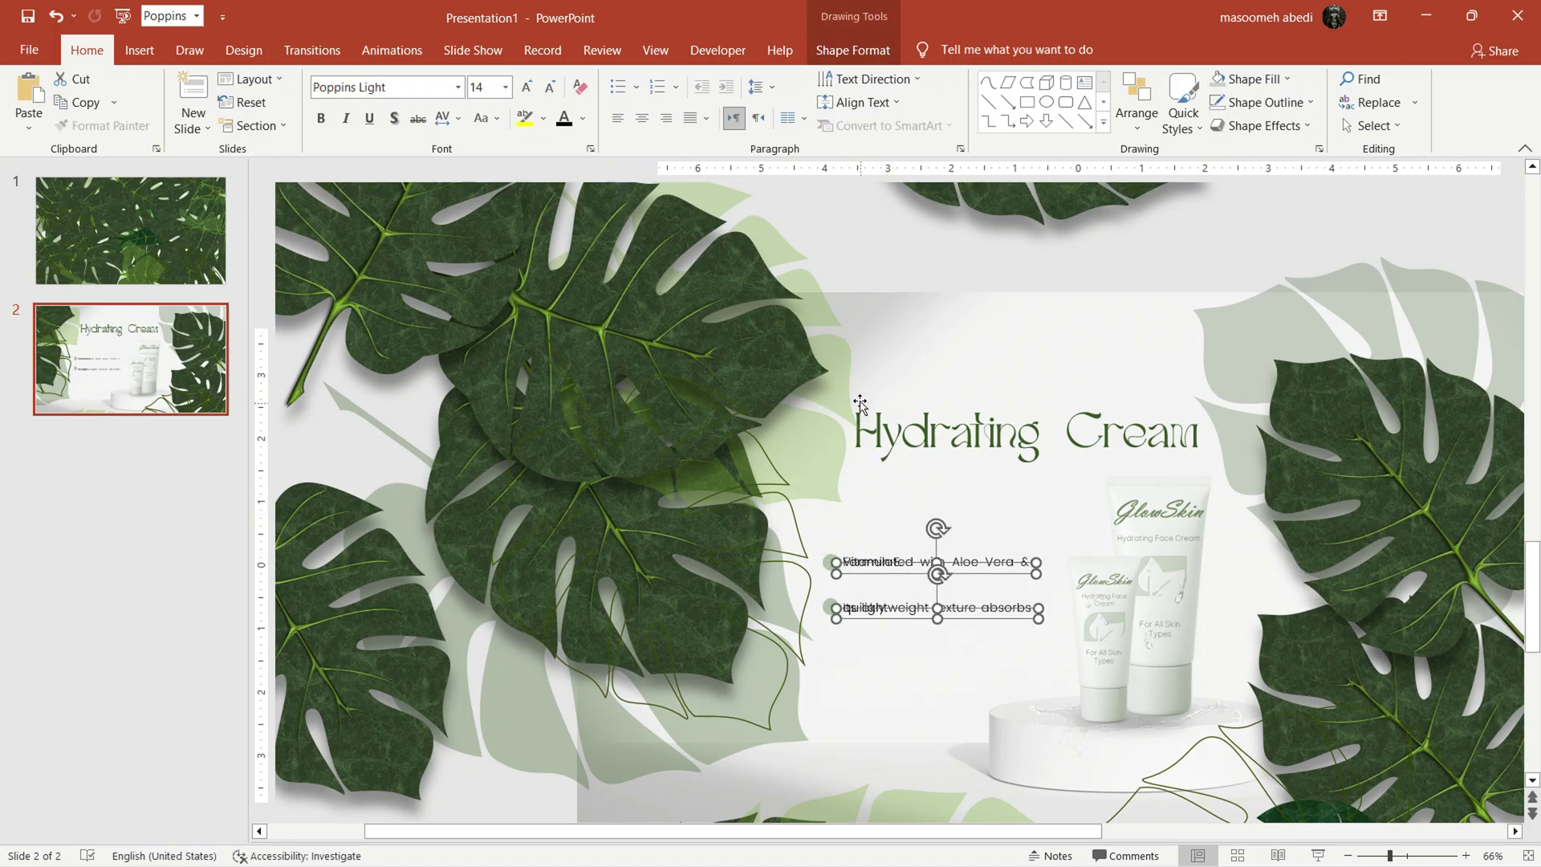
Step: Set the descriptions to 1.5 line spacing and nudge the first line up
{"action": "left_click", "coordinate": [772, 91]}
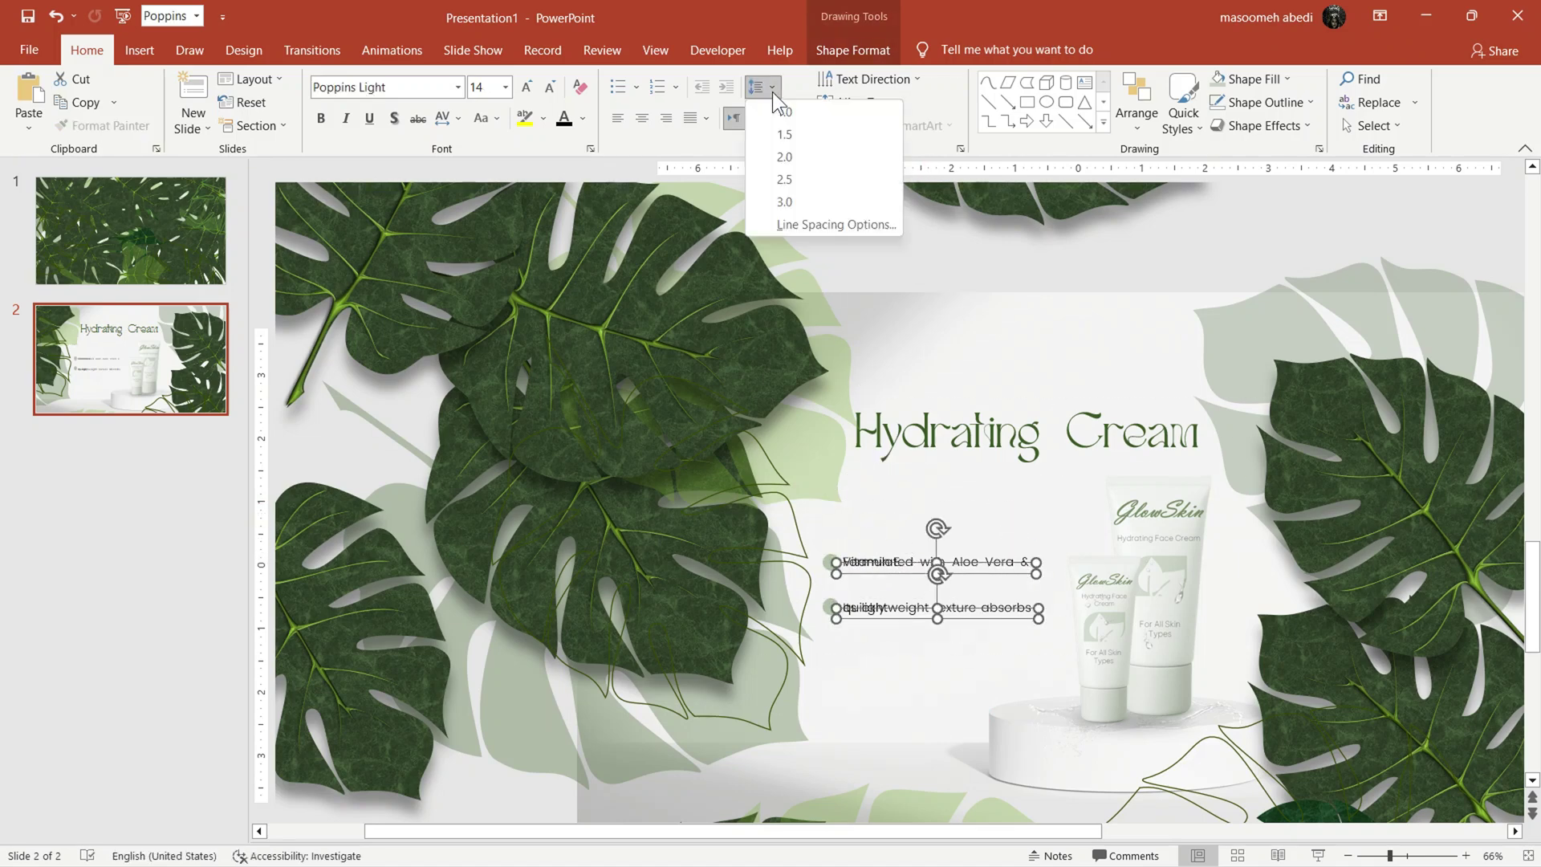
{"action": "left_click", "coordinate": [818, 138]}
{"action": "left_click", "coordinate": [828, 562]}
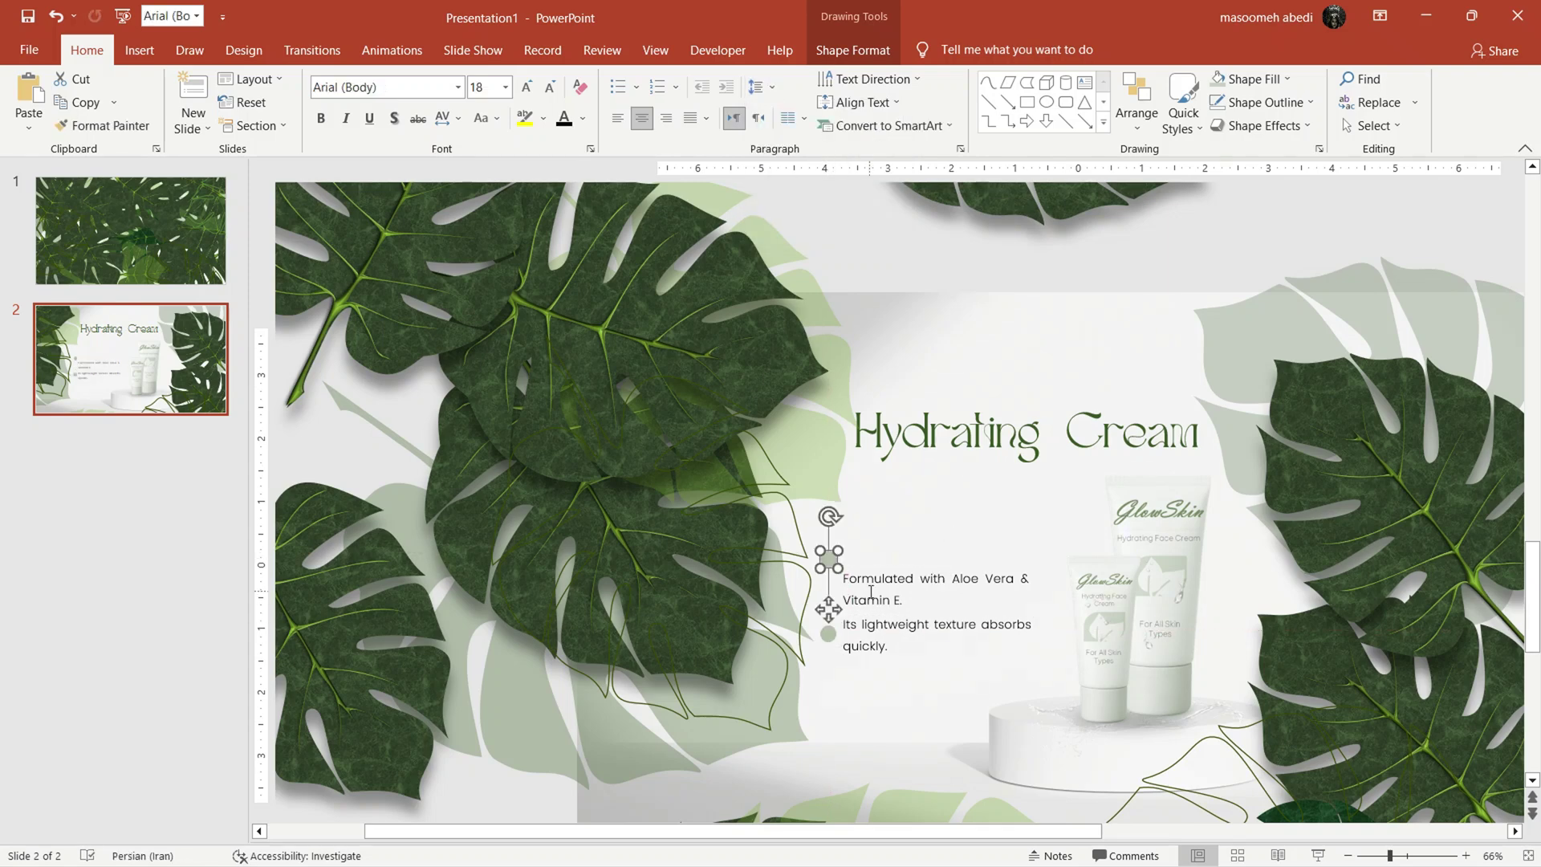
{"action": "left_click_drag", "start_coordinate": [901, 566], "coordinate": [901, 535]}
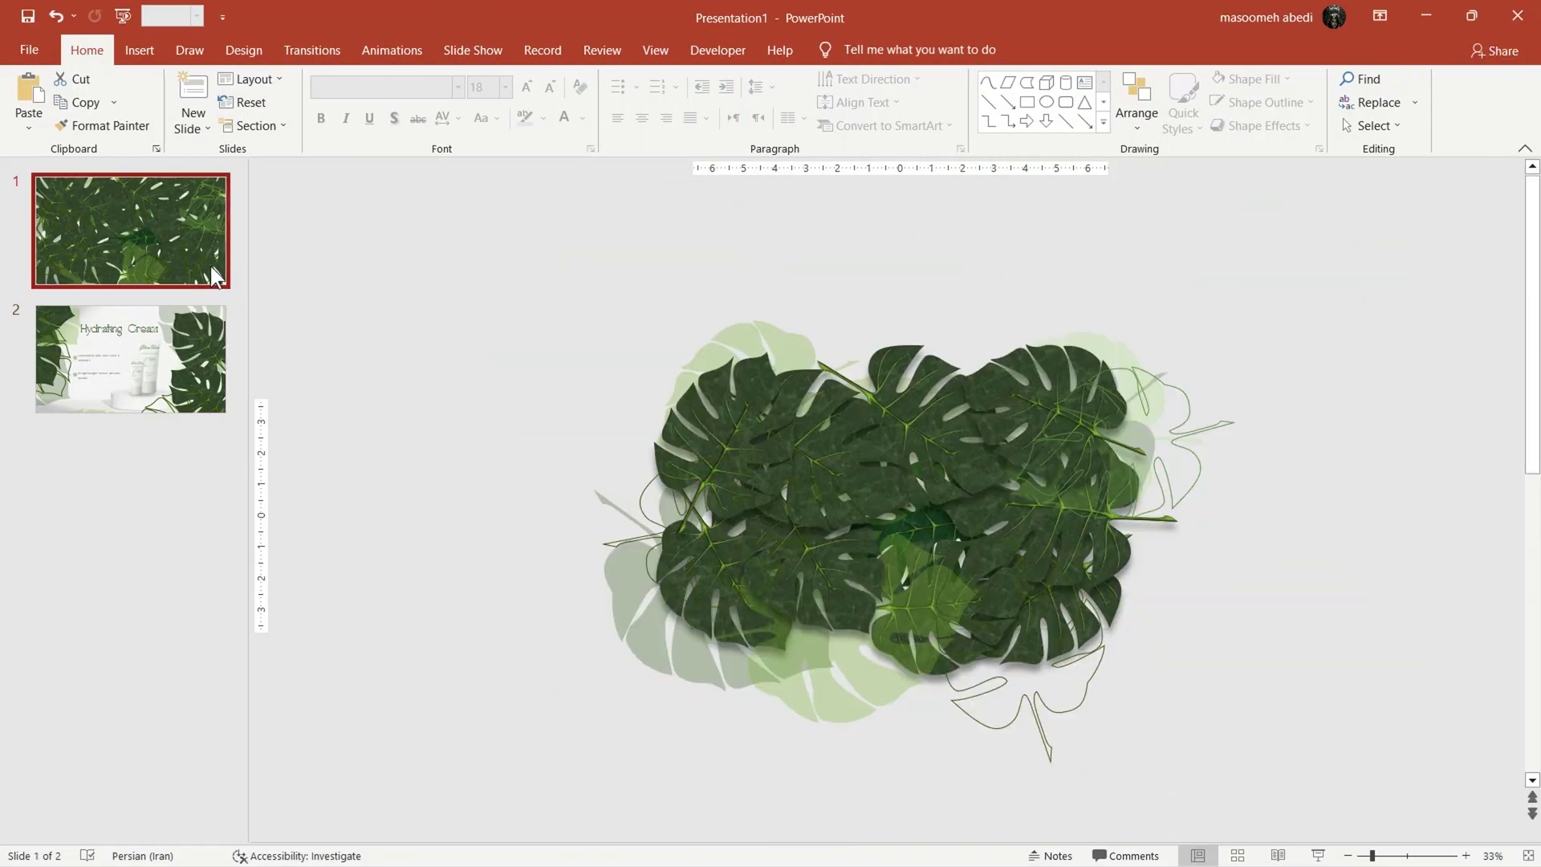
Step: Apply Fade to slide 1 and Morph to slide 2, then return to slide 1
{"action": "left_click", "coordinate": [313, 49]}
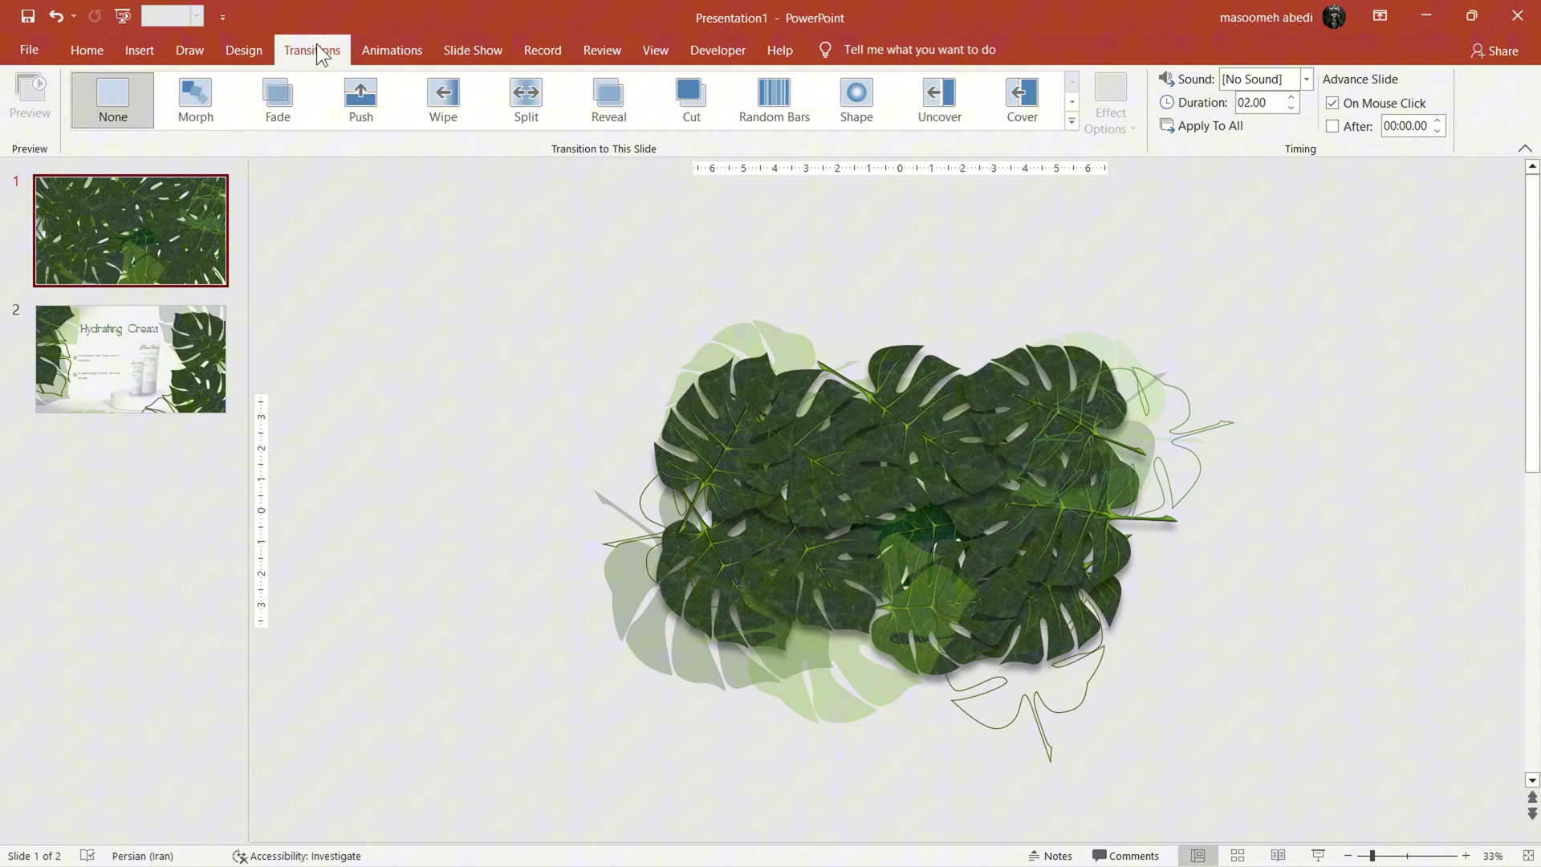
{"action": "left_click", "coordinate": [287, 92]}
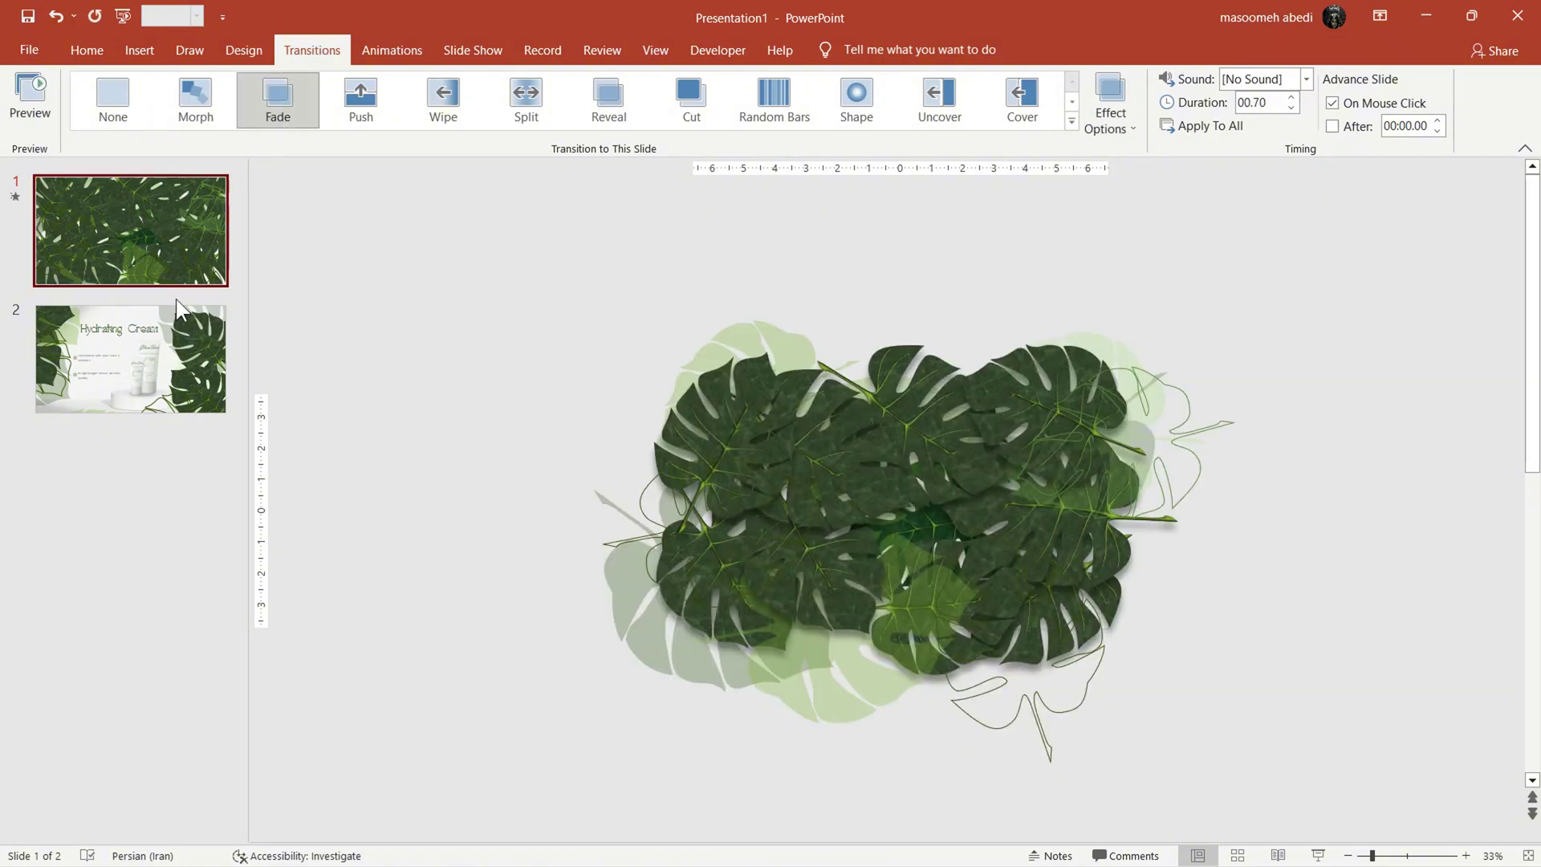
{"action": "left_click", "coordinate": [155, 330]}
{"action": "left_click", "coordinate": [205, 98]}
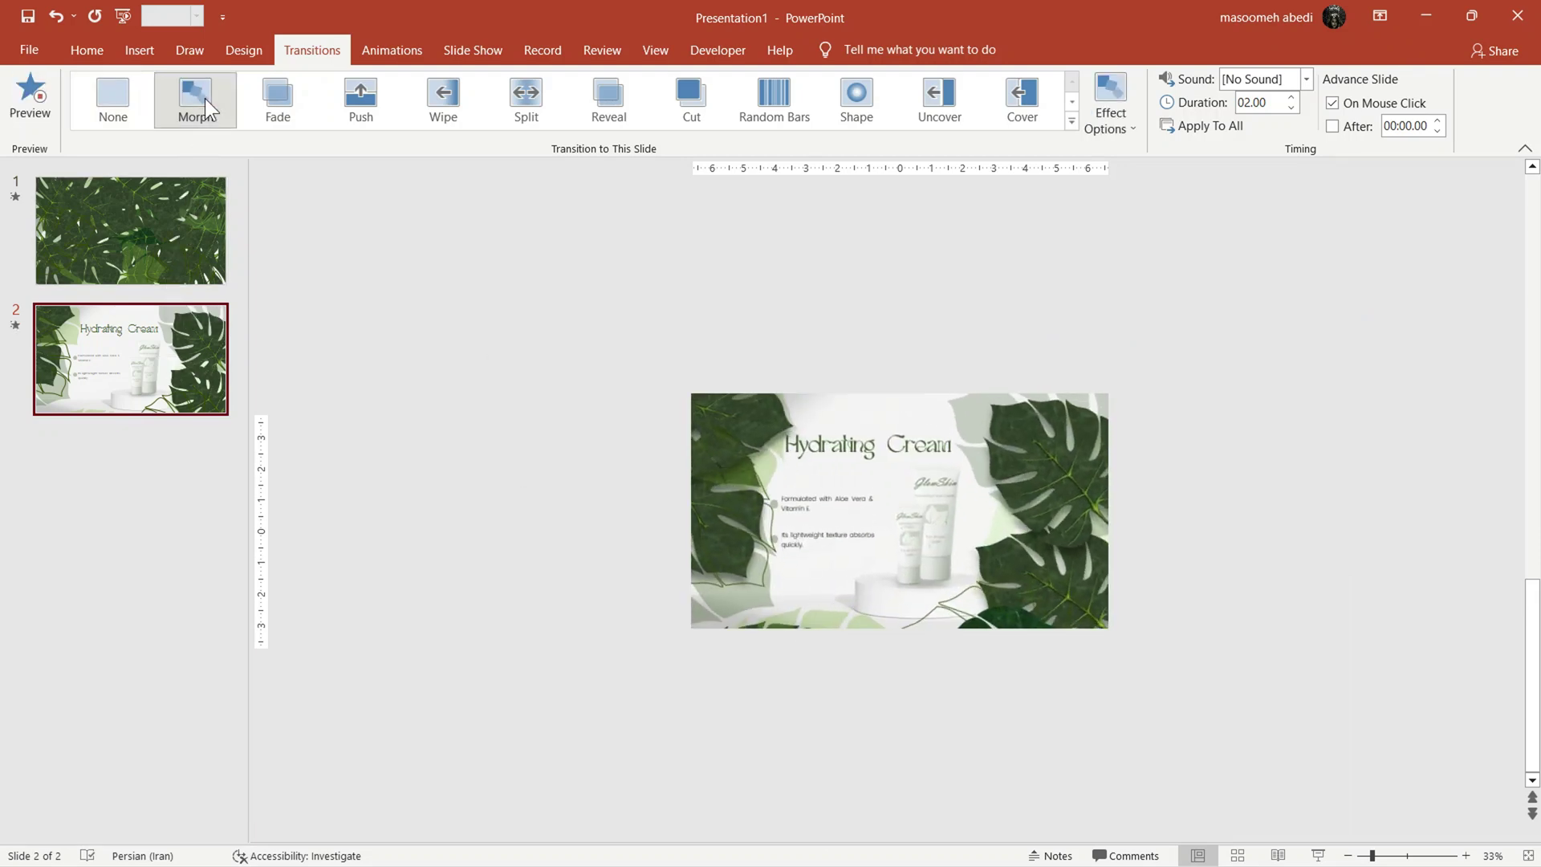
{"action": "left_click", "coordinate": [209, 253]}
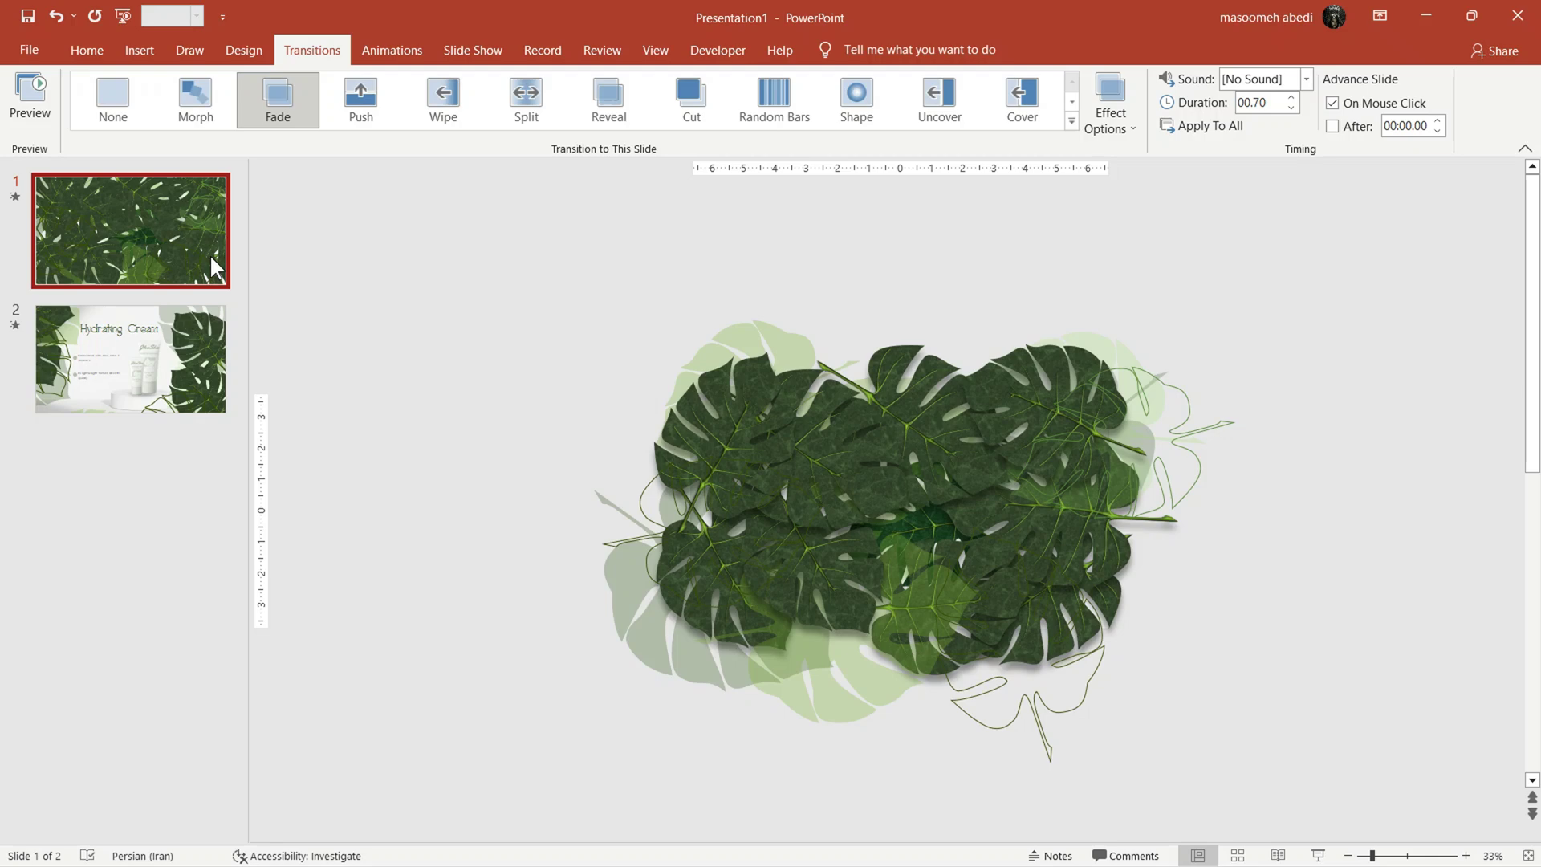